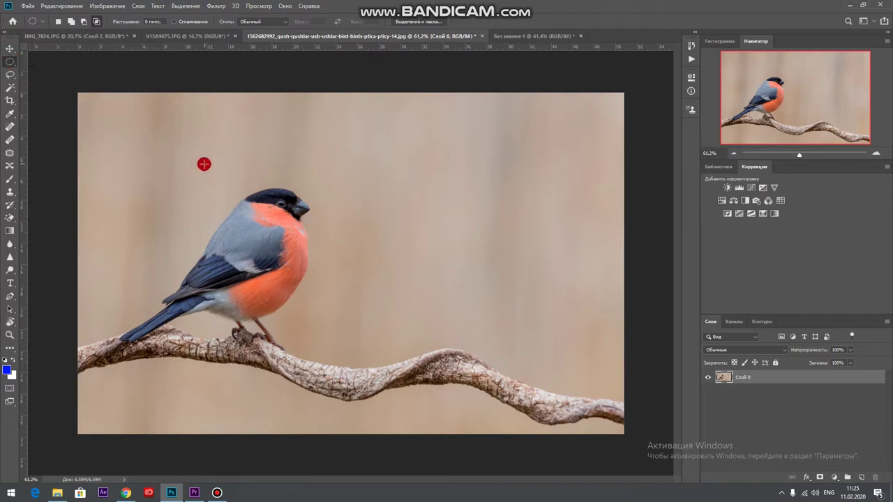
Switch the marquee tool from the elliptical to the rectangular variant.
click(10, 88)
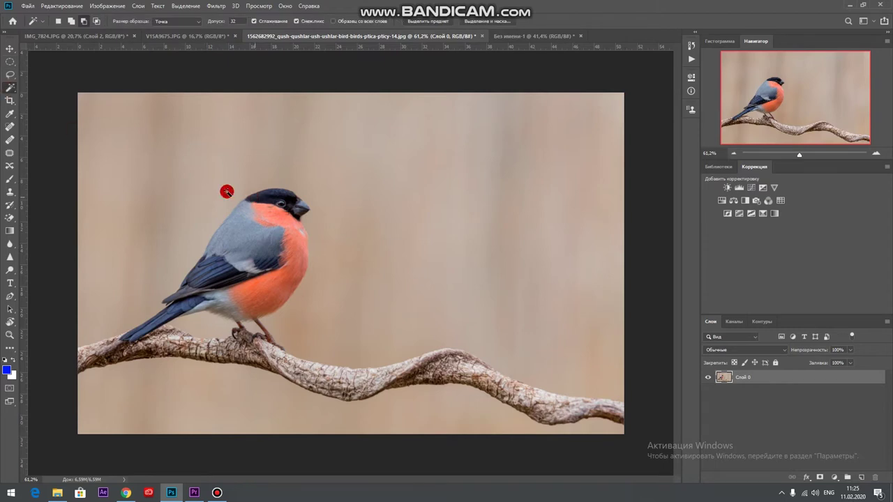
key(m)
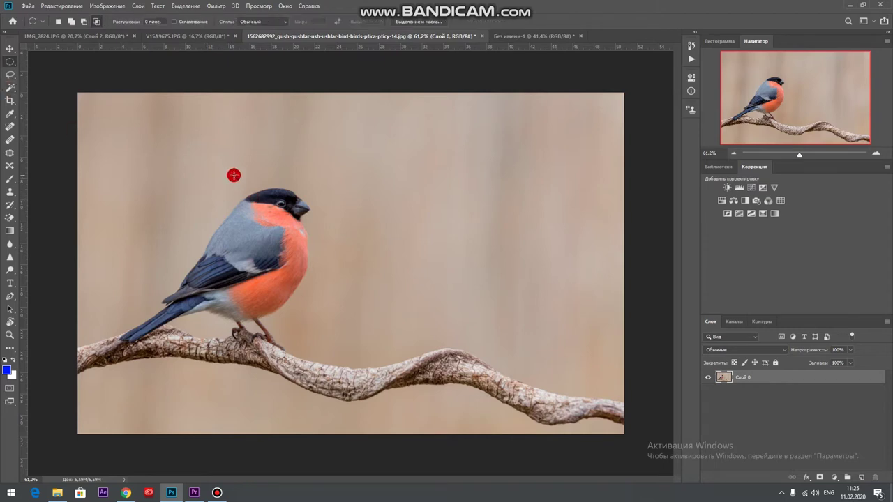
right_click(242, 138)
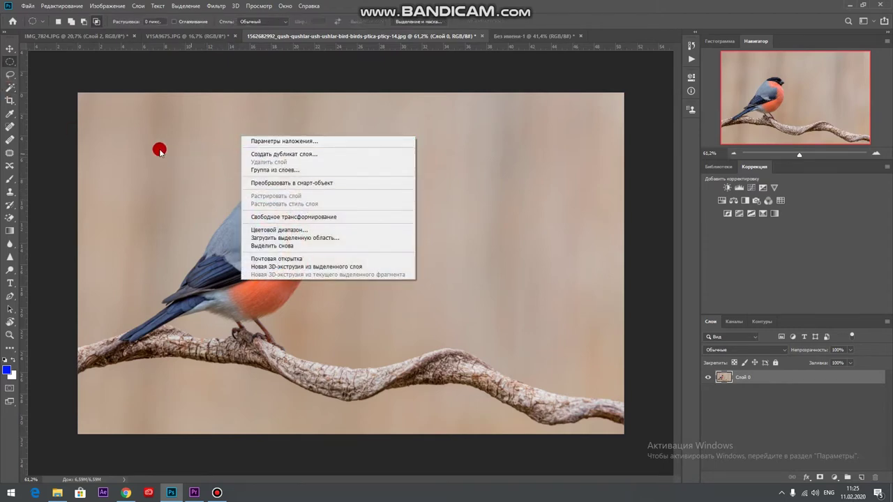
right_click(10, 62)
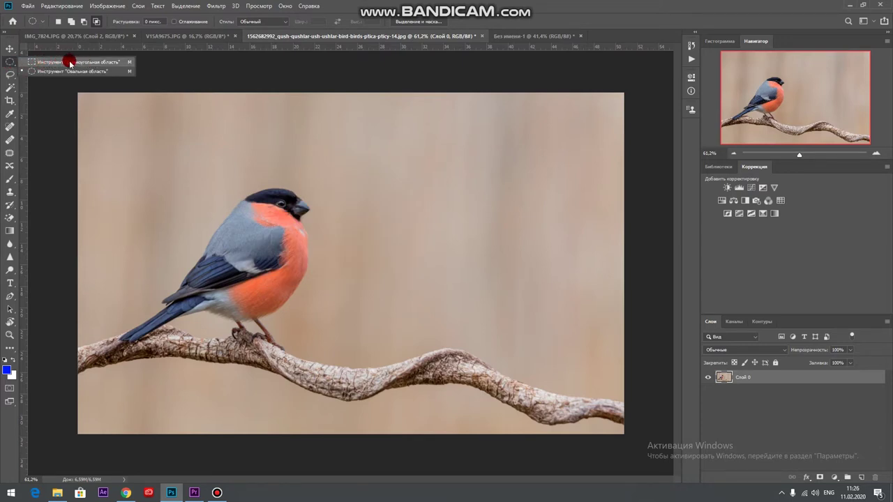
click(120, 63)
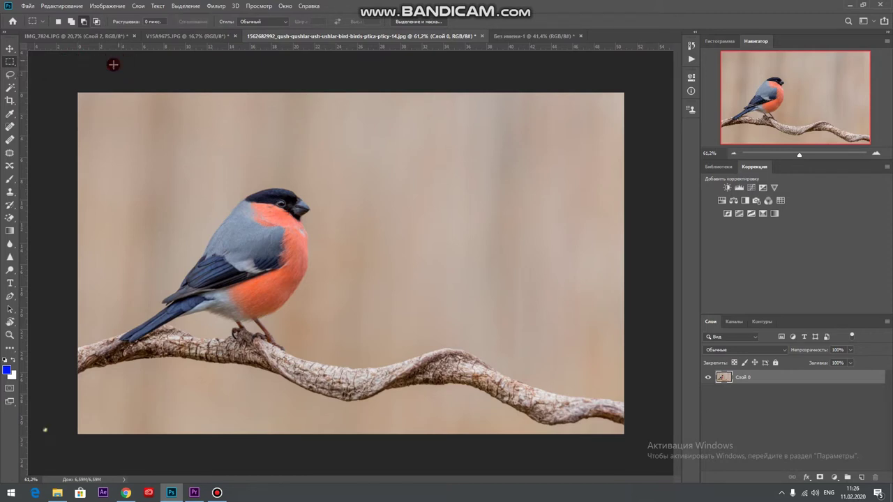
click(10, 62)
click(36, 62)
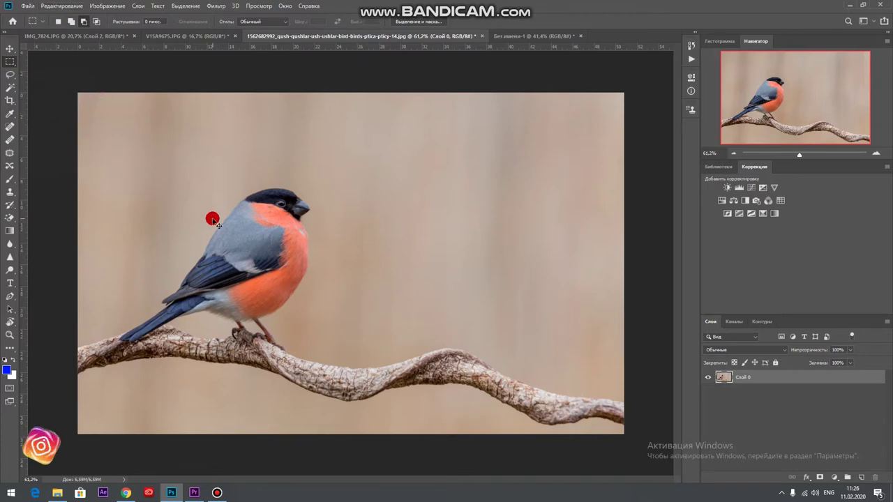
Toggle the show-tooltips option off and back on in the Tools preferences.
key(i)
key(ctrl+k)
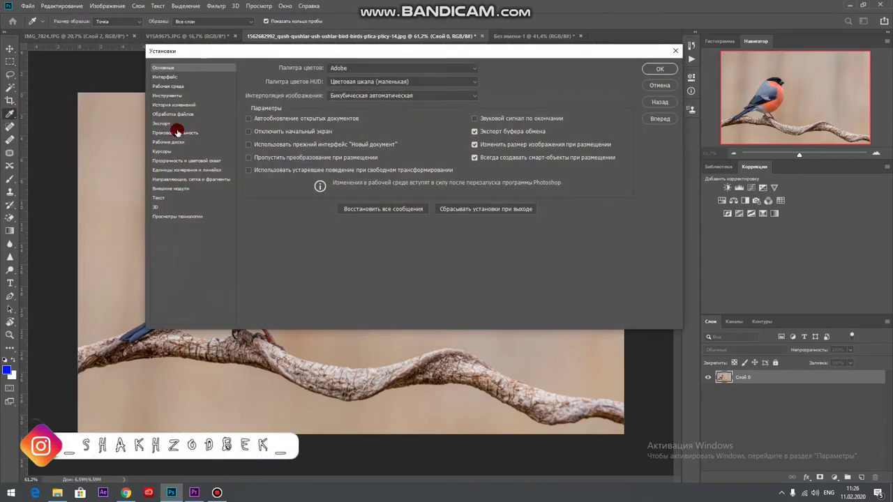
click(168, 97)
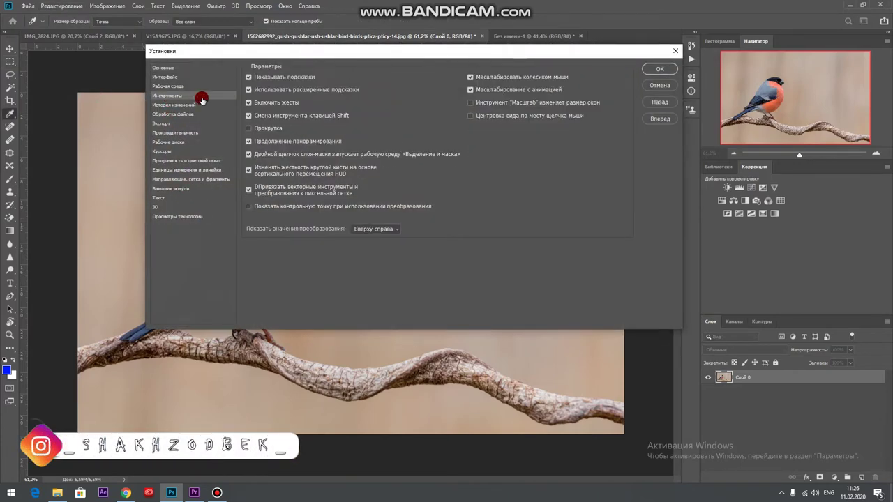
click(249, 77)
click(249, 77)
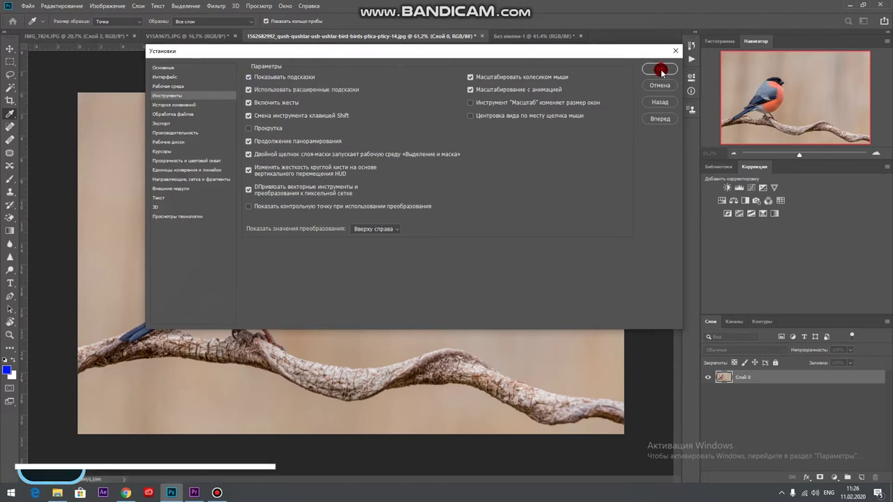
click(660, 69)
Draw a rectangular selection over the bird's head and upper body and shift it slightly downward in New Selection mode.
key(m)
scroll(279, 163, up, 3)
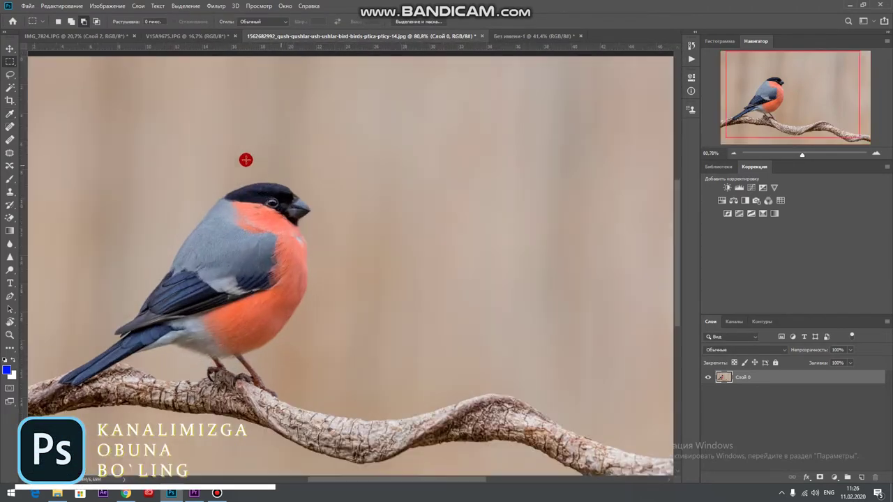
drag(159, 139, 360, 303)
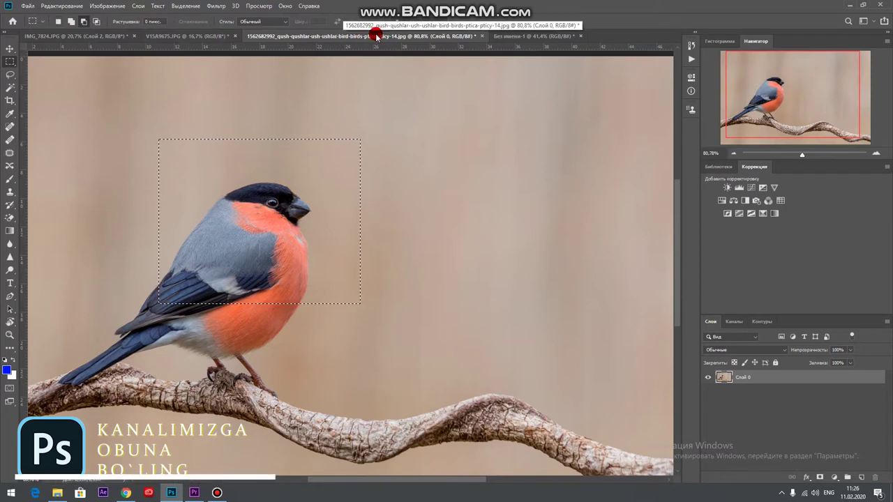
click(75, 21)
click(62, 23)
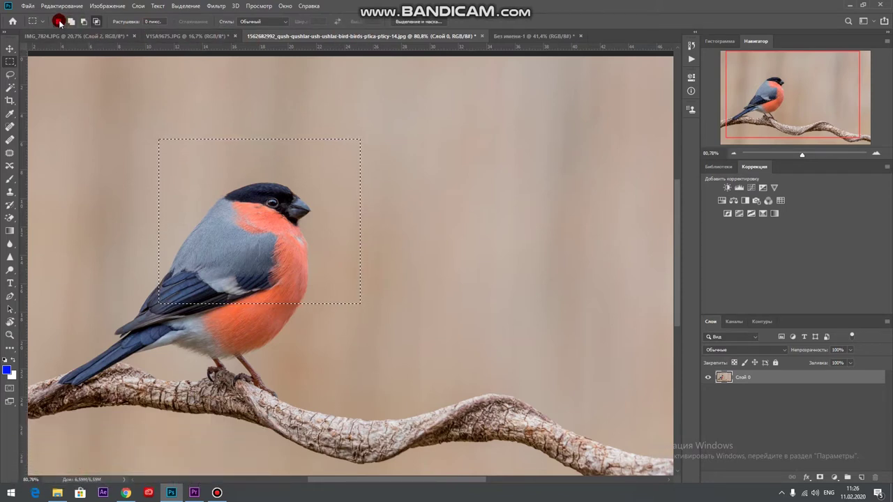
drag(244, 186, 221, 207)
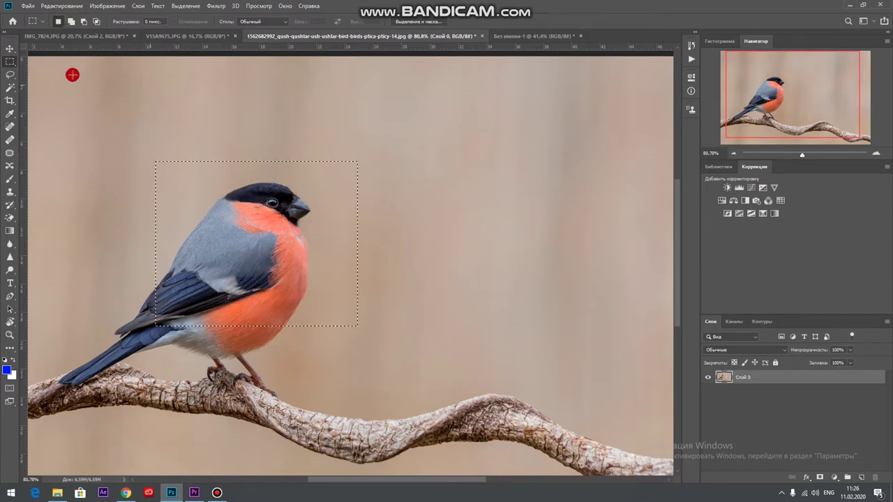
Extend the selection over the bird's wing tip and tail with overlapping rectangles in Add to Selection mode.
click(70, 23)
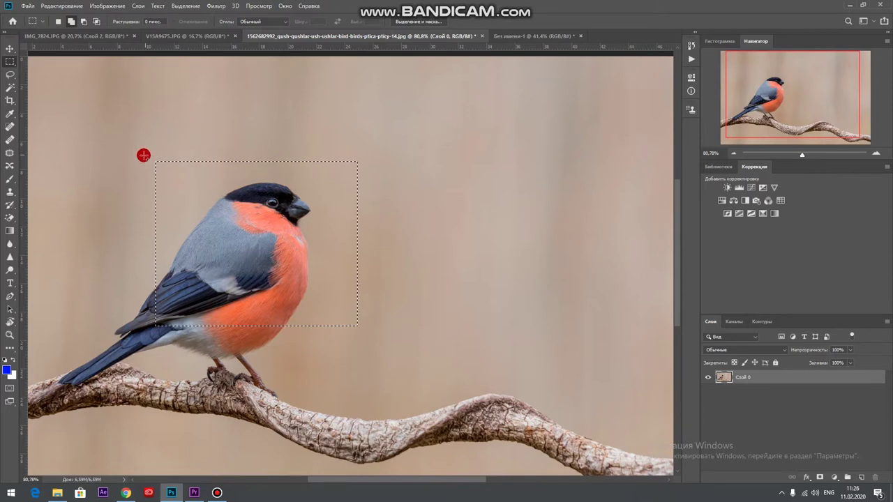
drag(188, 187, 178, 307)
drag(142, 335, 173, 326)
drag(158, 364, 83, 340)
drag(136, 333, 49, 383)
click(77, 314)
click(102, 125)
Remove the background areas above the bird's wing tip and tail from the selection in Subtract mode.
click(84, 21)
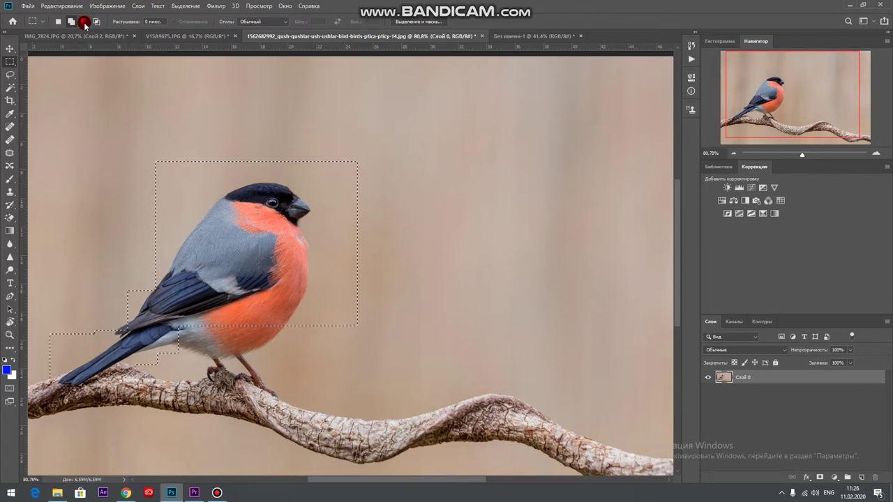
click(130, 257)
drag(136, 280, 95, 326)
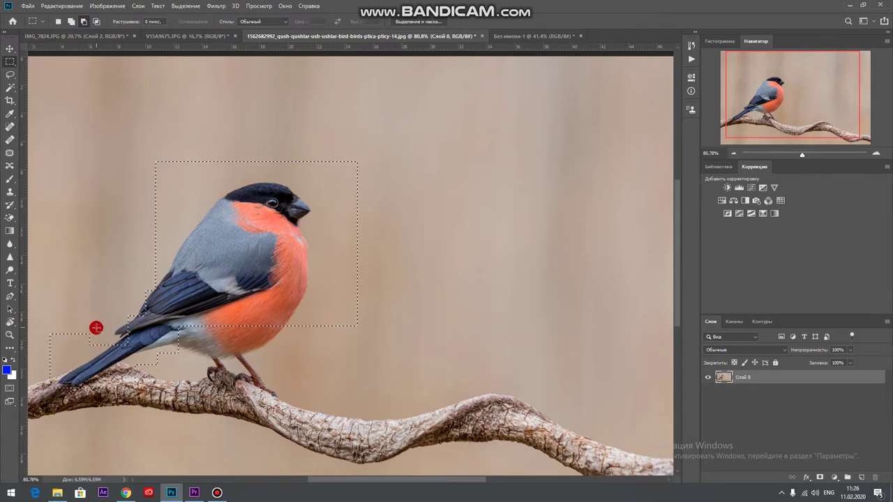
click(70, 22)
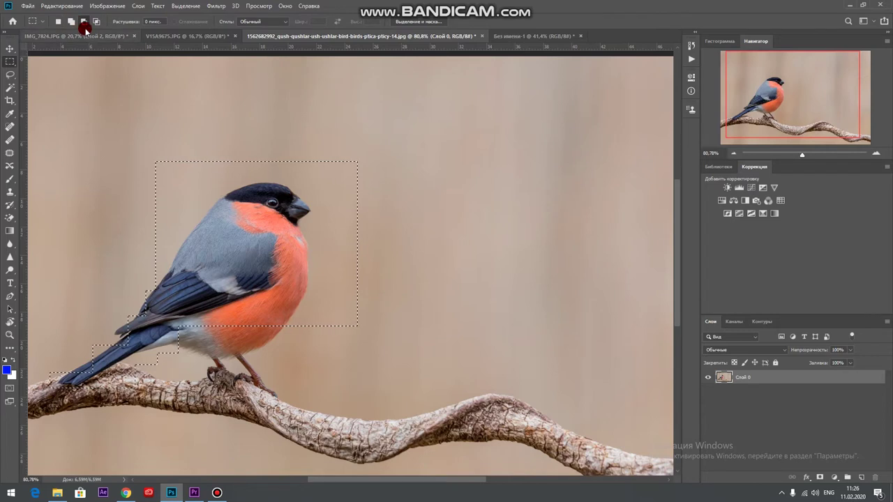
click(9, 64)
click(83, 22)
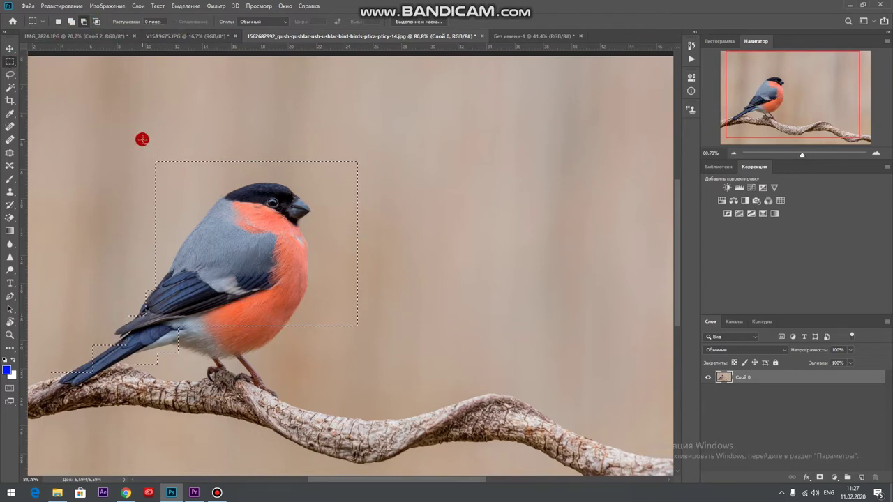
Clear the selection and try a new rectangular one around the bird with a 50 px feather.
click(58, 21)
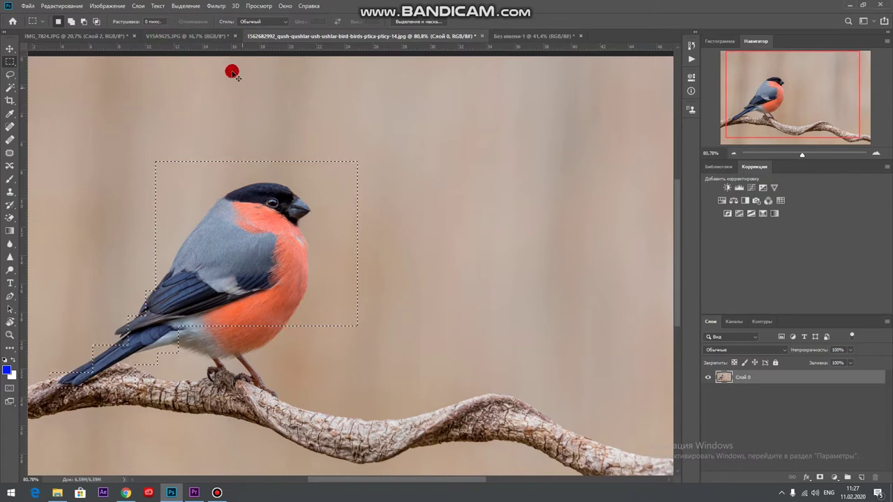
click(177, 59)
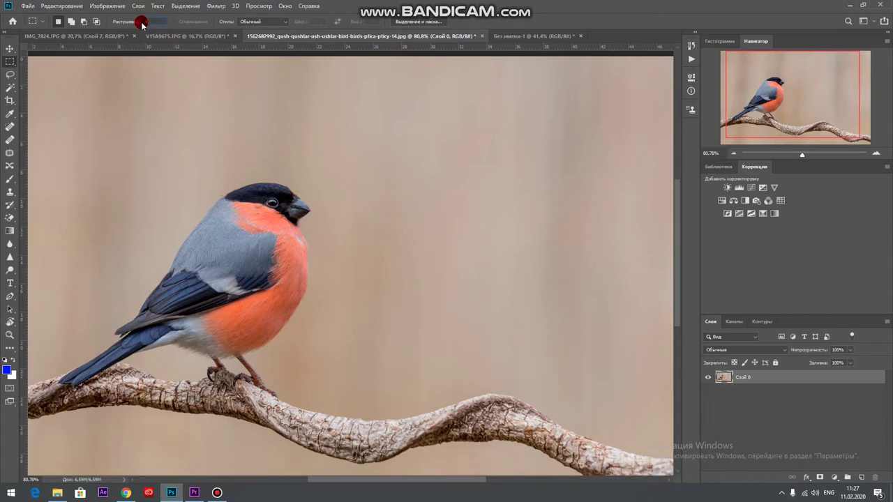
key(Return)
click(411, 202)
text(50)
drag(109, 92, 372, 339)
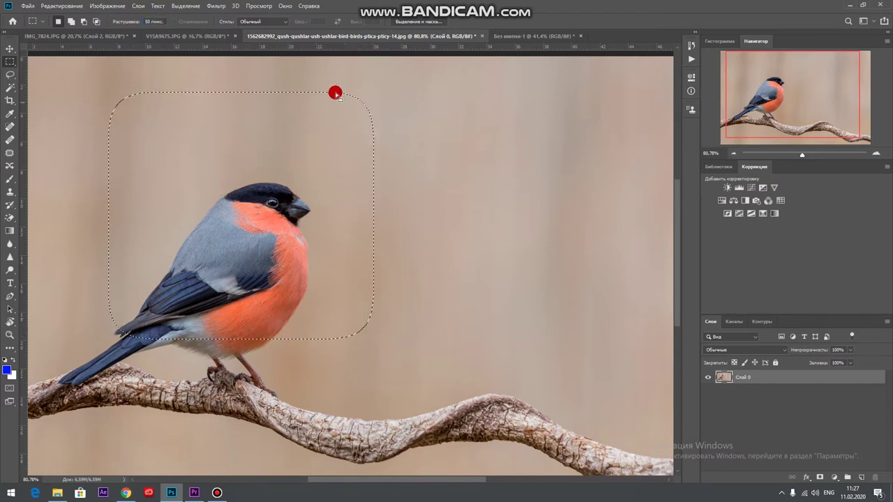
click(198, 126)
Place a small 30 px wide selection on the background using the Fixed Size style and 0 px feather.
click(156, 21)
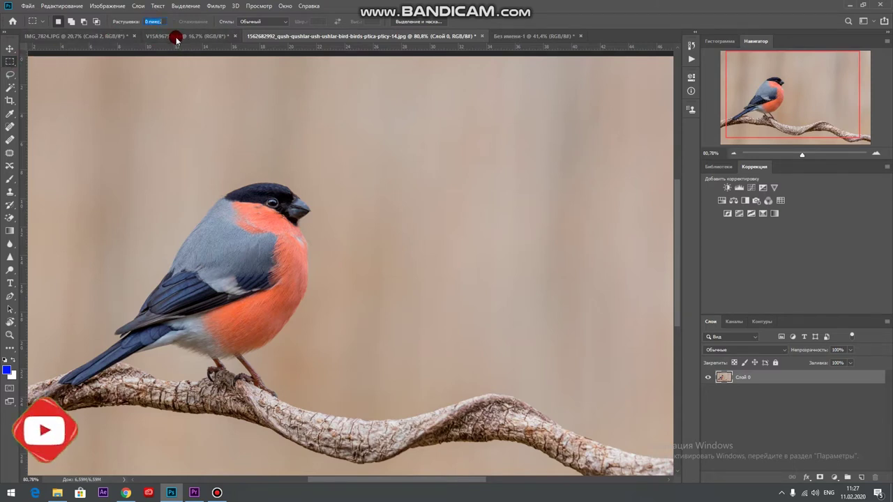
click(255, 23)
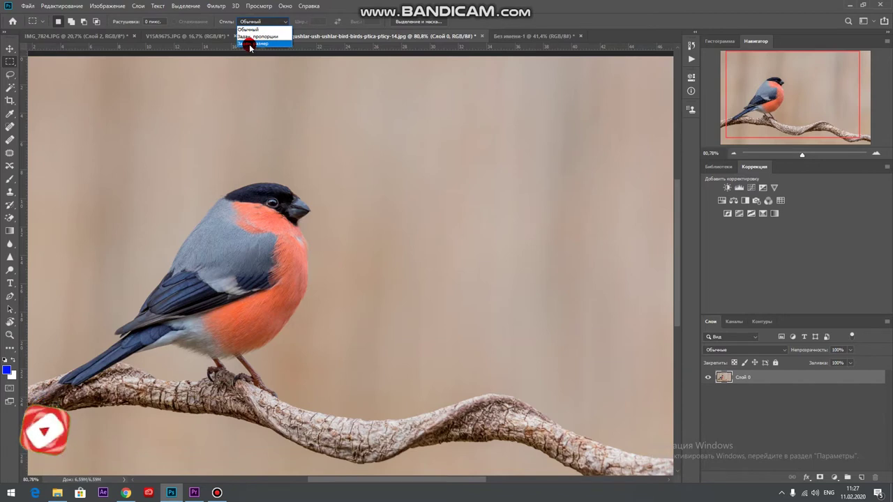
click(255, 43)
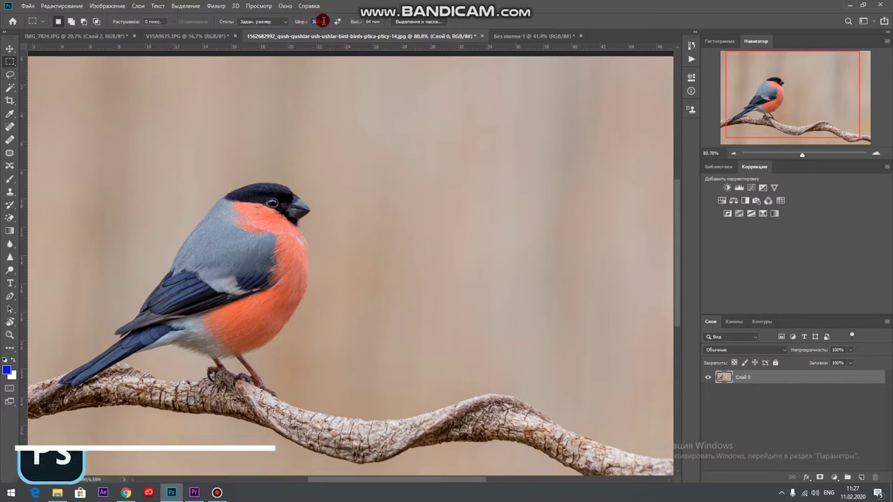
click(362, 21)
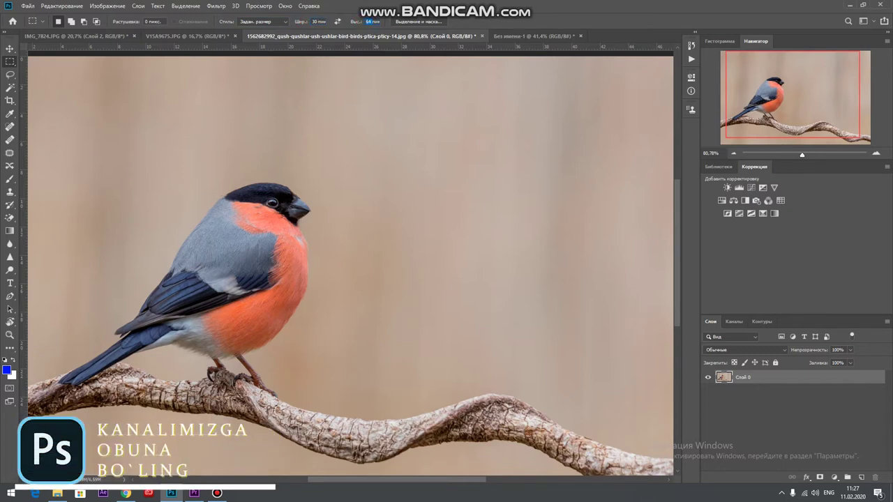
drag(342, 120, 385, 148)
Set the fixed selection size to 300 by 400 px and place it on the background beside the bird.
click(317, 21)
text(300)
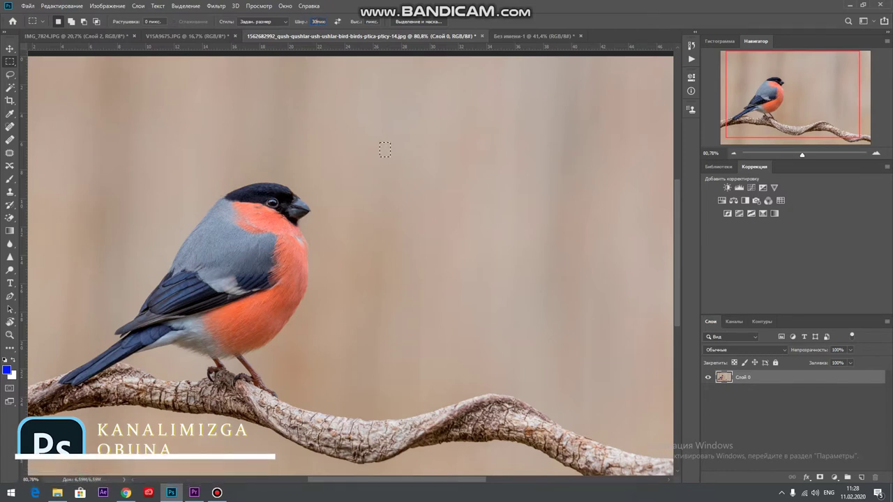
click(367, 22)
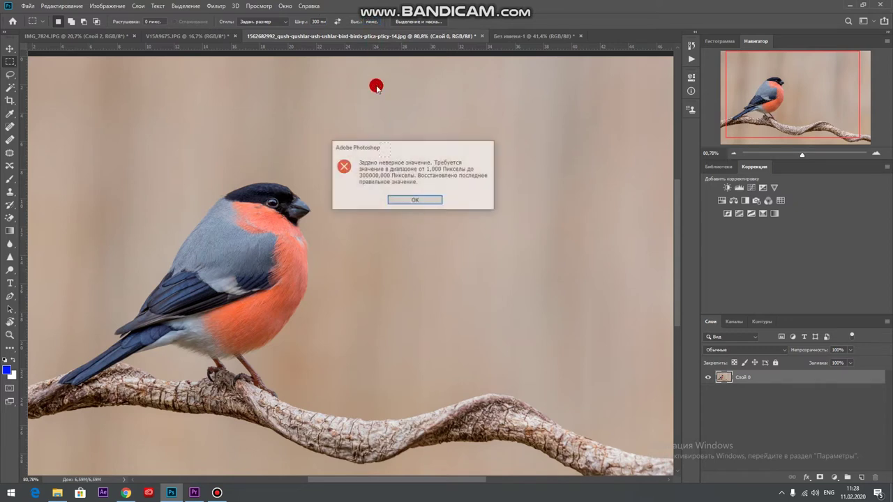
click(404, 194)
click(368, 24)
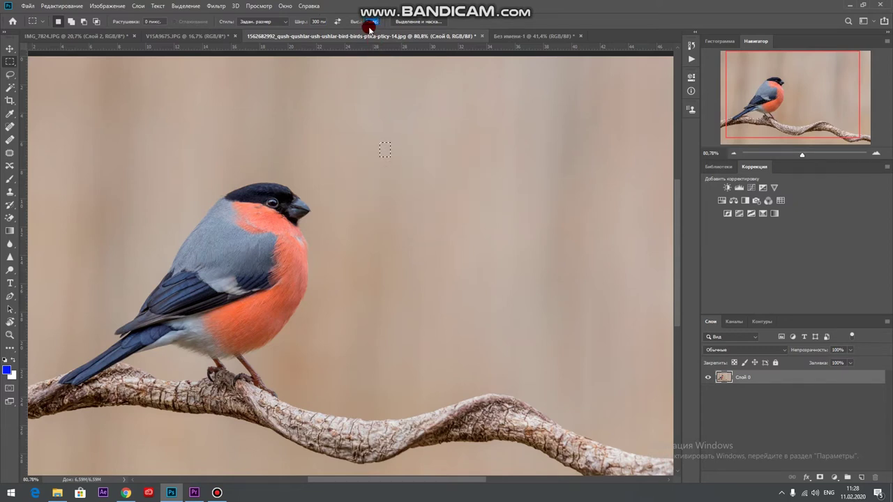
text(400)
drag(342, 126, 354, 90)
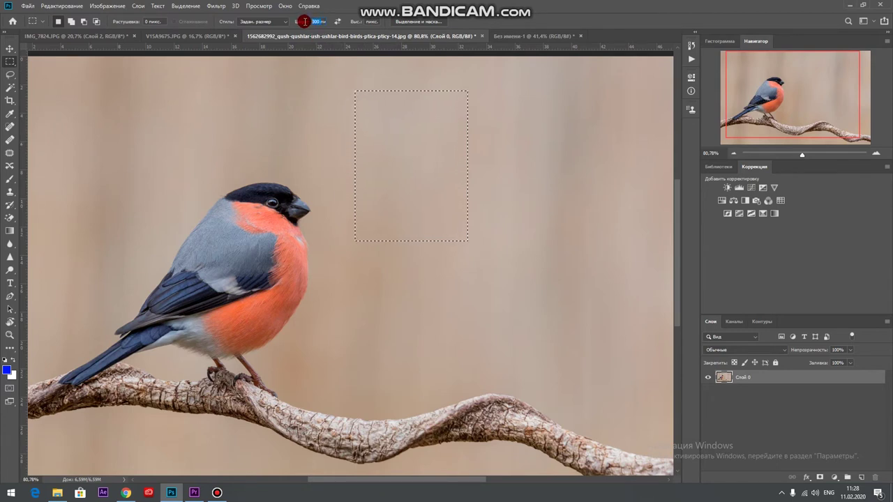
Return the marquee style to Normal and clear the fixed-size selection.
click(279, 25)
mouse_move(279, 25)
mouse_down()
mouse_move(279, 39)
mouse_move(247, 34)
mouse_move(260, 33)
mouse_up()
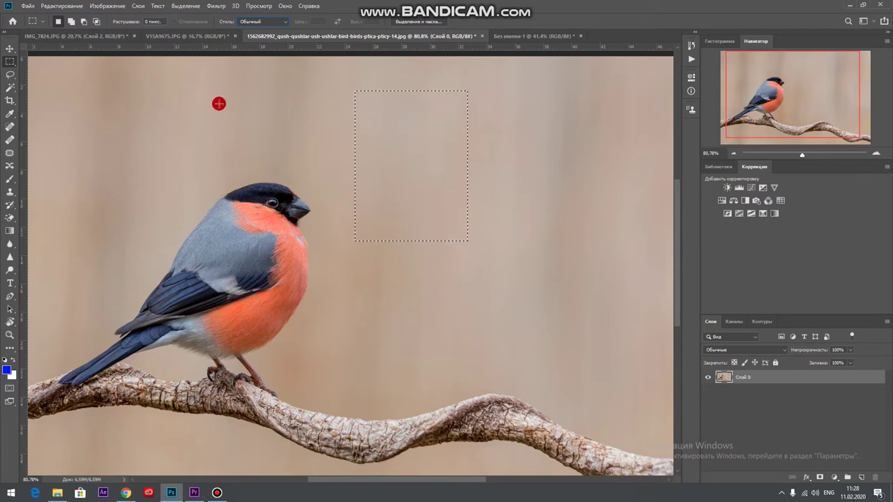
click(10, 48)
scroll(140, 108, down, 2)
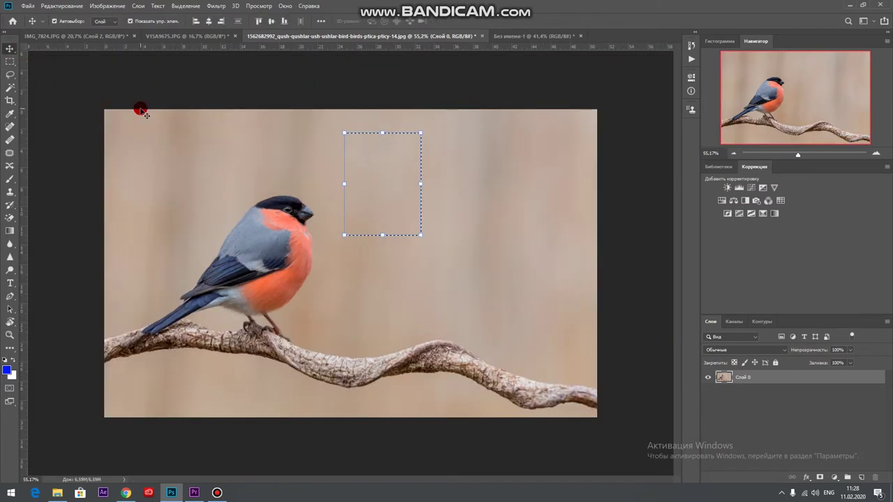
key(ctrl+d)
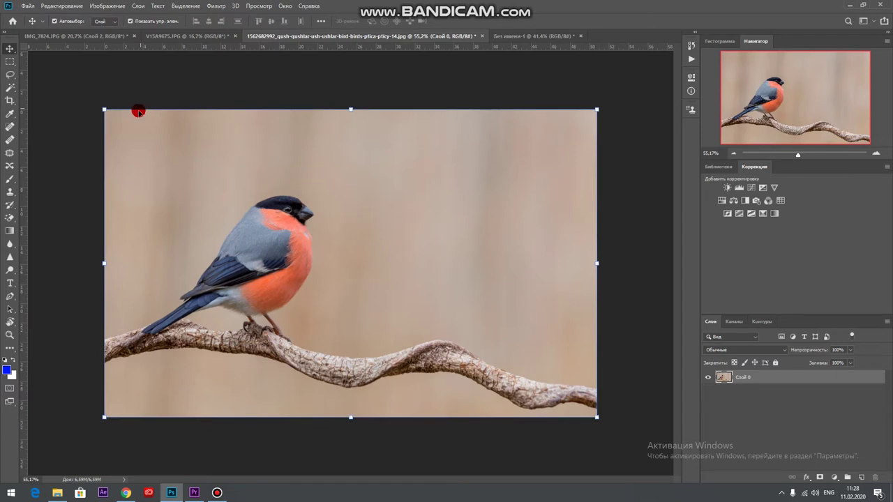
Draw a rectangular selection around the bird and open it in Select and Mask.
click(9, 61)
drag(188, 156, 351, 351)
click(417, 22)
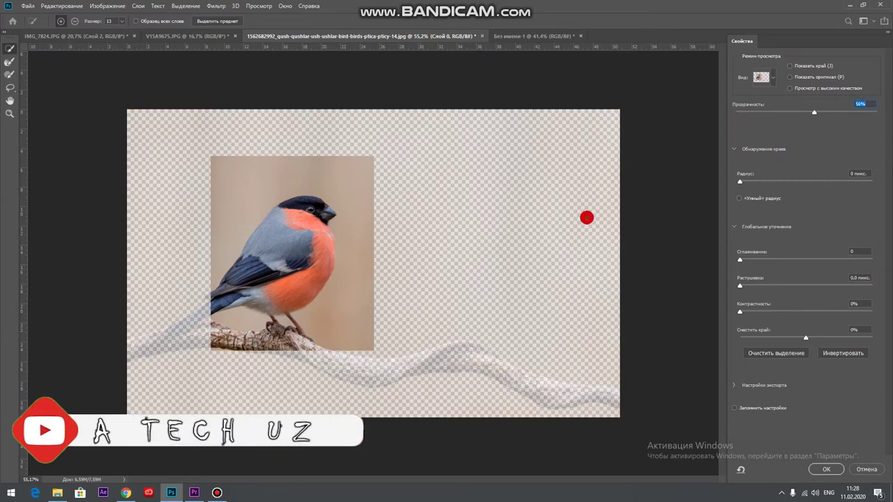
Lower the preview transparency to 14% and subtract the background around the bird using a subtracting brush of size 107.
drag(813, 112, 749, 118)
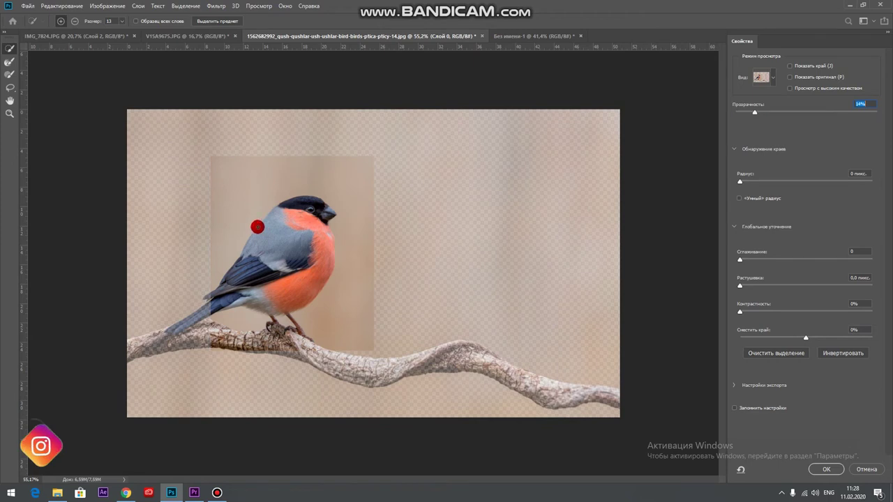
click(72, 21)
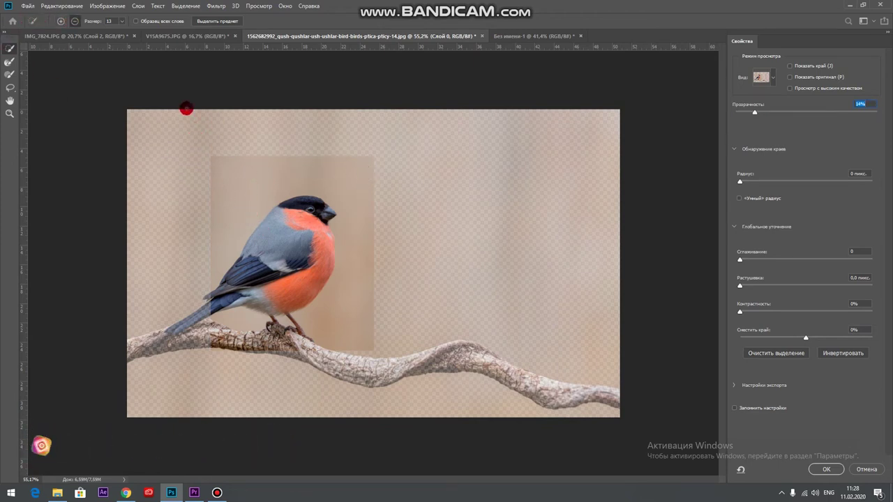
mouse_move(122, 21)
mouse_down()
mouse_move(124, 30)
mouse_move(160, 34)
mouse_up()
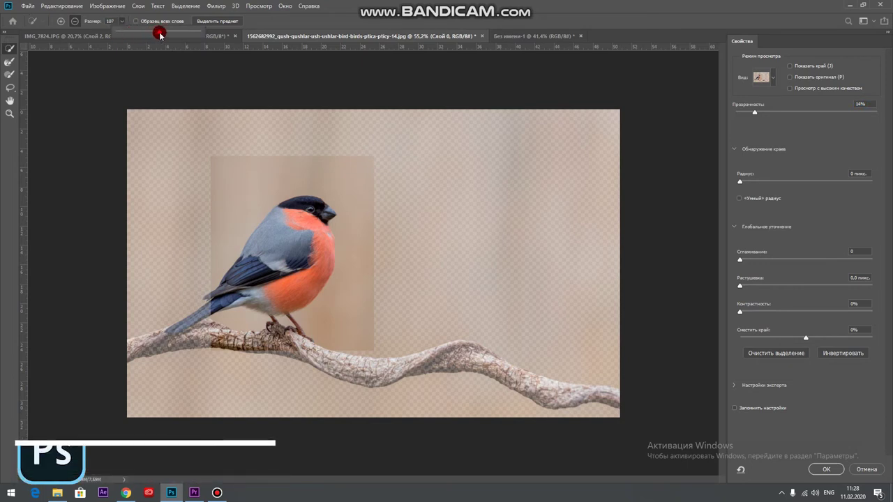
click(294, 165)
mouse_move(362, 189)
mouse_down()
mouse_move(368, 220)
mouse_move(356, 286)
mouse_move(247, 331)
mouse_move(237, 319)
mouse_move(255, 330)
mouse_move(246, 300)
mouse_up()
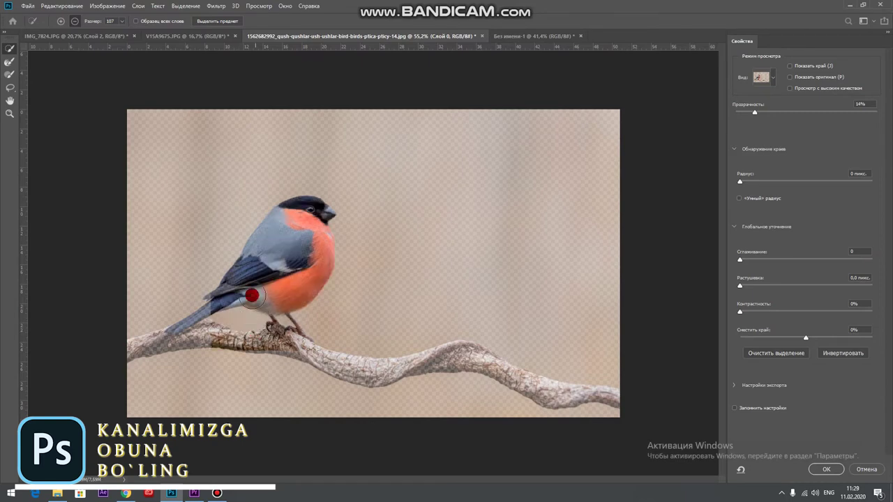
Subtract the leftover background around the bird's tail from the selection with the brush size reduced to 34.
scroll(244, 298, up, 3)
drag(123, 25, 114, 30)
mouse_move(170, 271)
mouse_down()
mouse_move(171, 342)
mouse_move(153, 346)
mouse_up()
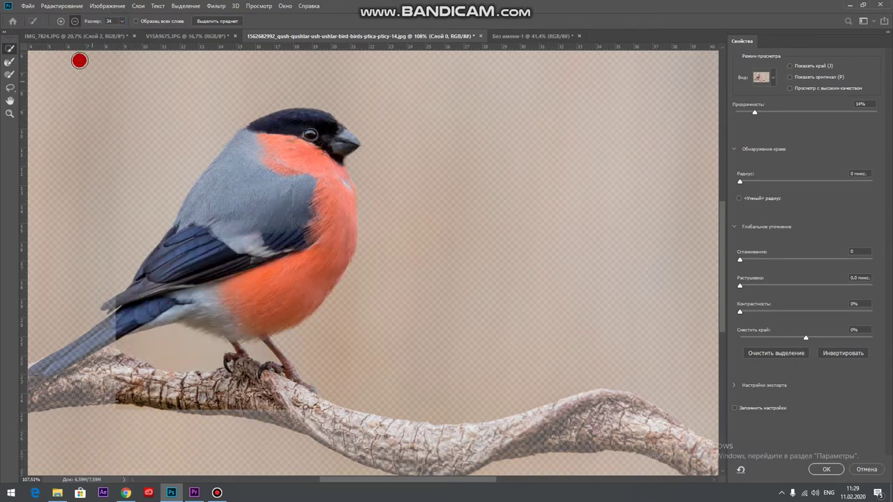
Switch the brush to adding and include the bird's tail and the branch in the selection.
click(60, 21)
mouse_move(106, 329)
mouse_down()
mouse_move(53, 362)
mouse_move(146, 355)
mouse_move(118, 382)
mouse_move(69, 379)
mouse_move(104, 367)
mouse_move(109, 355)
mouse_move(376, 440)
mouse_move(442, 444)
mouse_move(640, 415)
mouse_move(679, 432)
mouse_move(694, 460)
mouse_up()
key(ctrl+0)
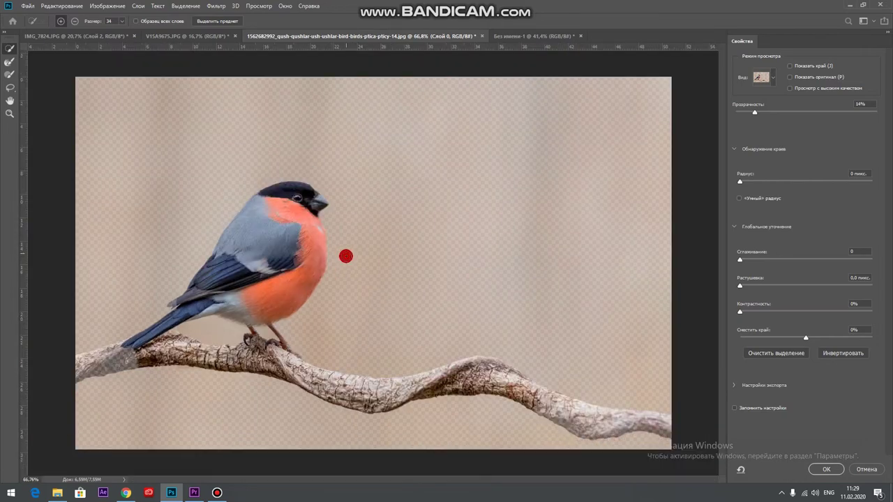
scroll(346, 256, down, 2)
Raise the preview transparency to 99% and add the missing left and right ends of the branch to the selection.
drag(776, 117, 875, 125)
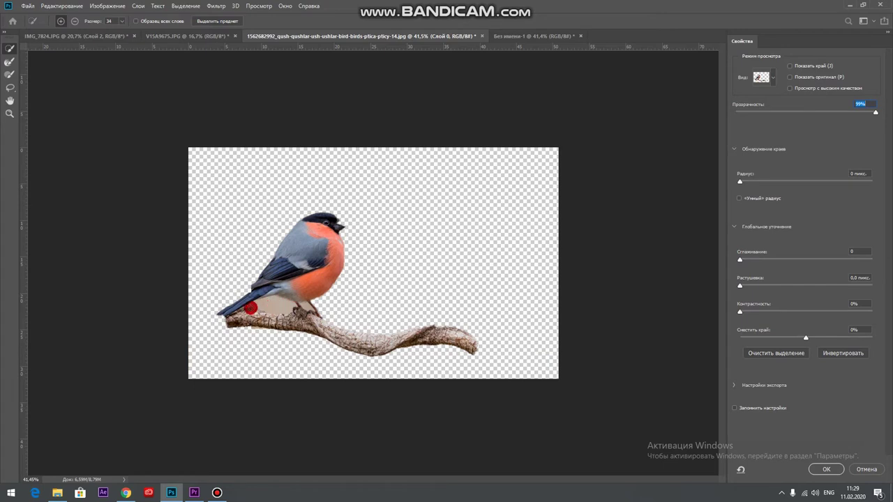
drag(218, 321, 211, 324)
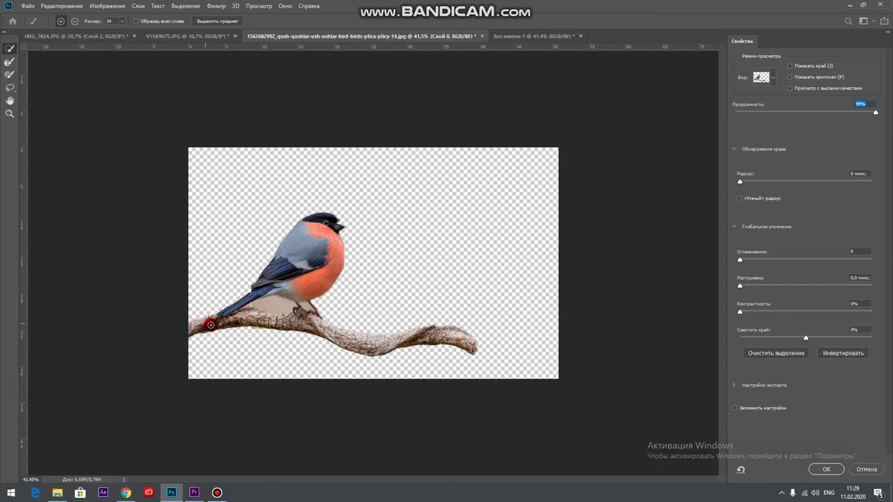
mouse_move(434, 327)
mouse_down()
mouse_move(529, 371)
mouse_move(526, 365)
mouse_move(560, 353)
mouse_move(530, 342)
mouse_up()
Subtract the background patches around the branch's right end and apply the refined selection.
click(74, 21)
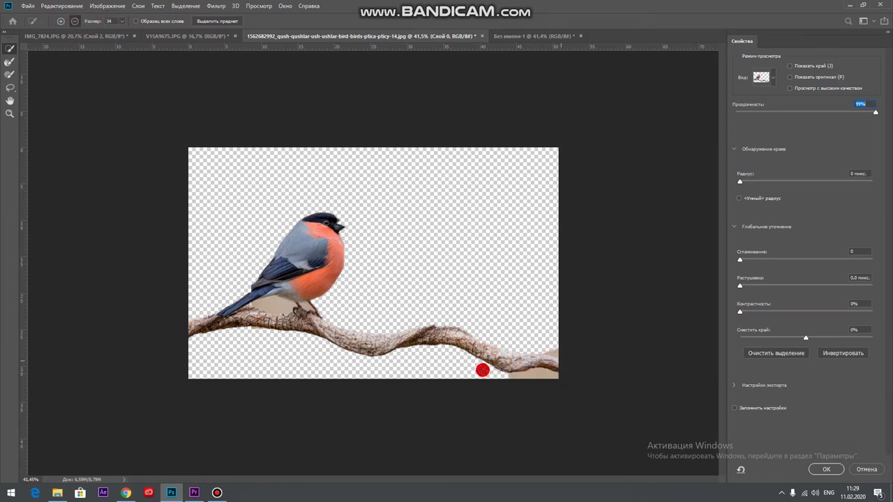
mouse_move(531, 378)
mouse_down()
mouse_move(566, 360)
mouse_move(523, 374)
mouse_move(562, 357)
mouse_move(535, 374)
mouse_move(554, 355)
mouse_up()
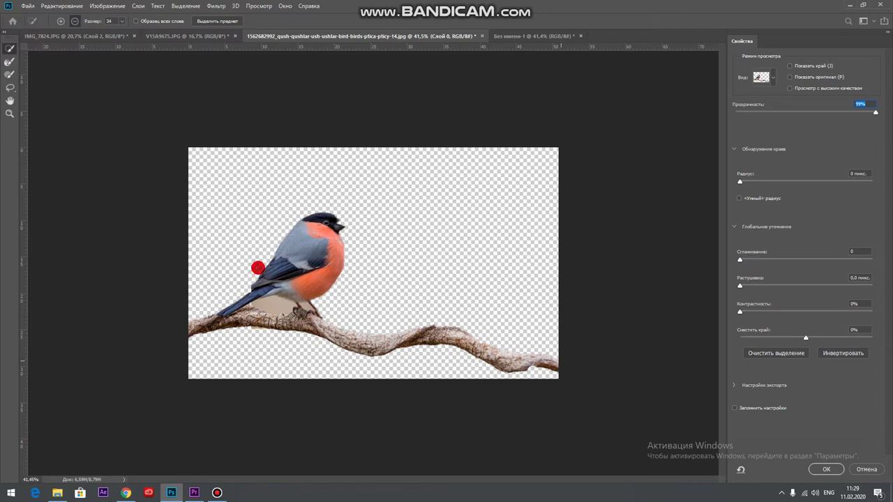
drag(290, 306, 274, 300)
key(ctrl+z)
click(825, 468)
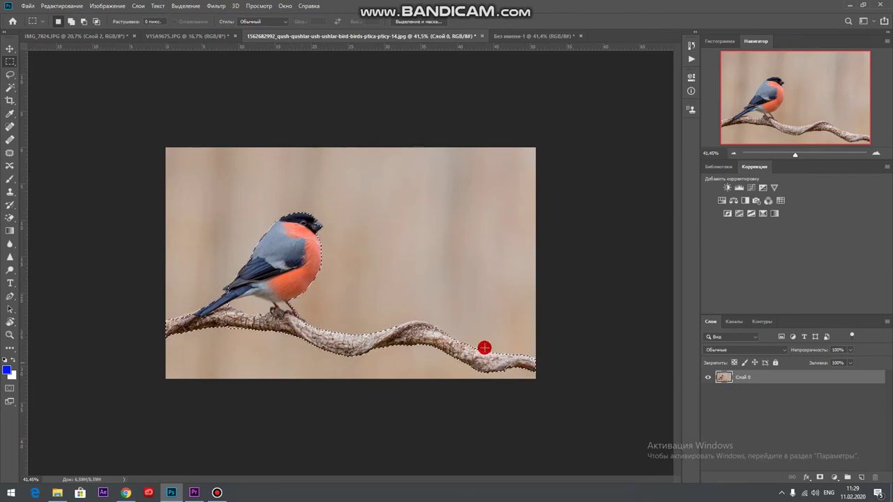
Add a small rectangular area at the bird's breast to the selection and switch the marquee to subtract mode.
click(78, 24)
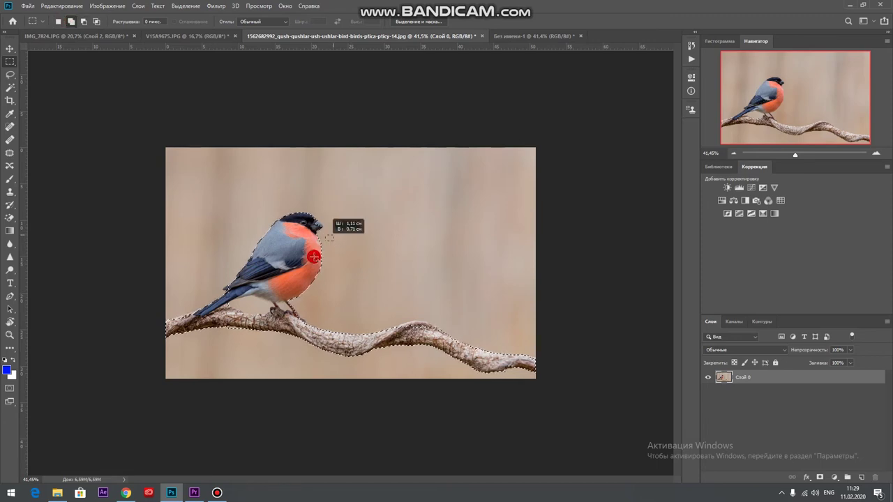
click(88, 19)
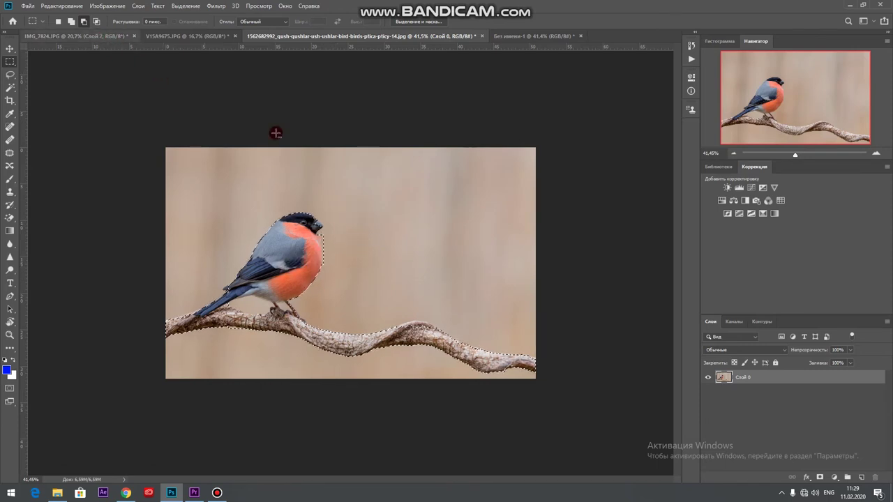
click(421, 22)
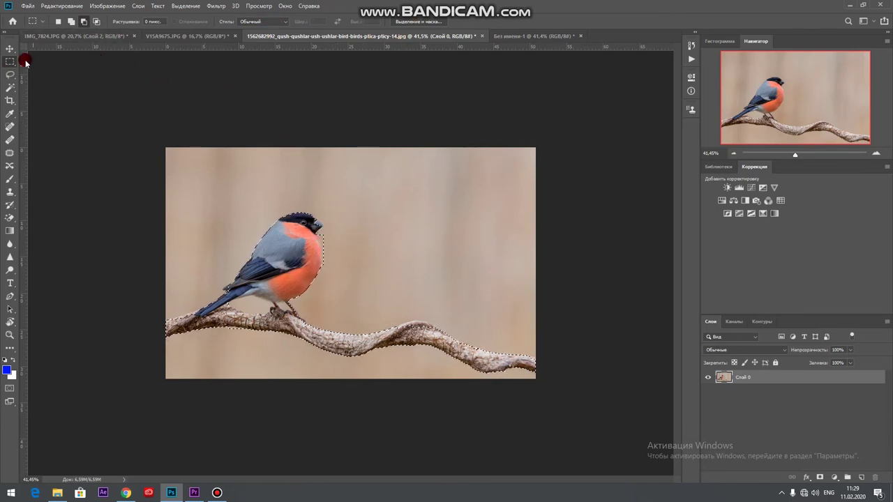
Draw a large circular selection around the bird with the Elliptical Marquee tool.
drag(10, 62, 74, 71)
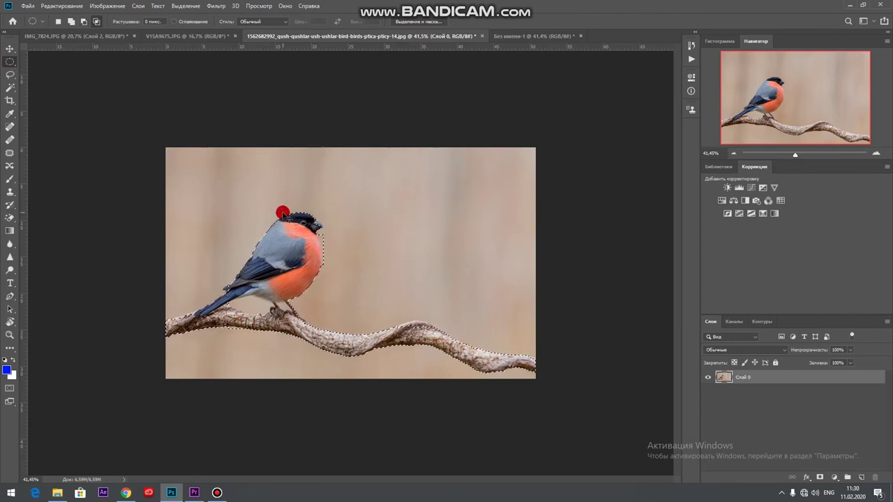
scroll(279, 206, up, 1)
drag(176, 161, 271, 180)
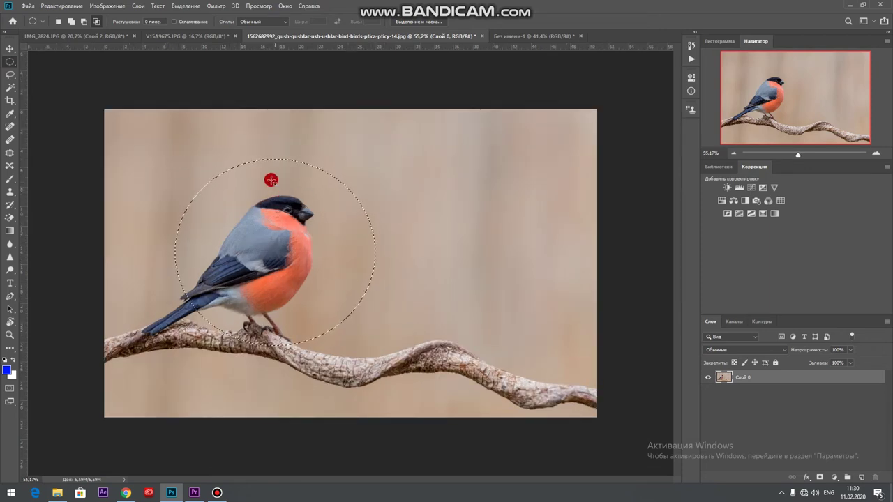
Add several overlapping ellipses around the edge of the circular selection in add mode.
click(70, 21)
drag(229, 180, 146, 207)
drag(325, 187, 417, 151)
drag(344, 207, 416, 279)
drag(305, 313, 229, 383)
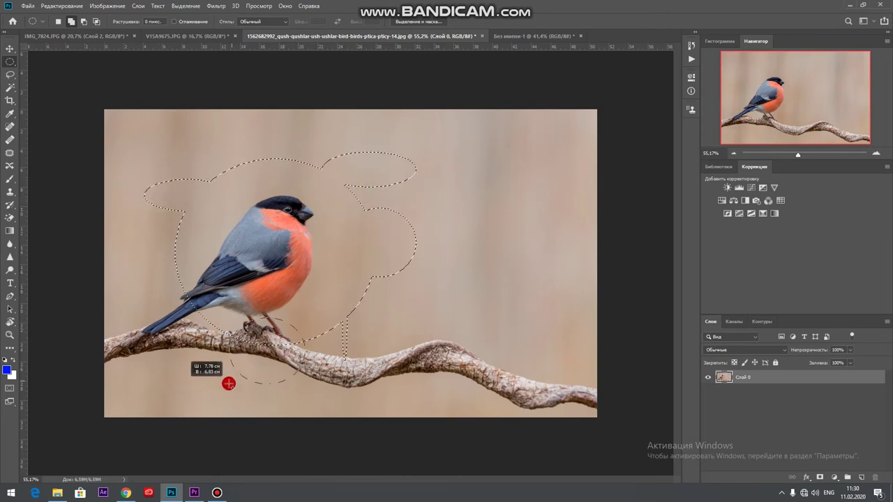
drag(120, 286, 185, 323)
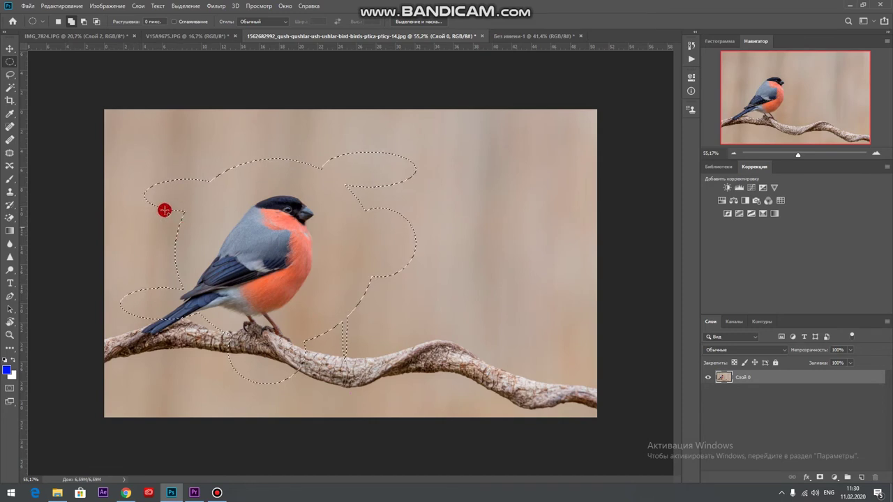
Subtract three ellipses from the selection's upper-left part, above and behind the bird.
click(84, 27)
drag(235, 146, 307, 222)
drag(212, 176, 244, 235)
drag(137, 171, 203, 261)
Try moving the selected image area with the Move tool and clearing the selection.
click(10, 50)
scroll(271, 221, down, 2)
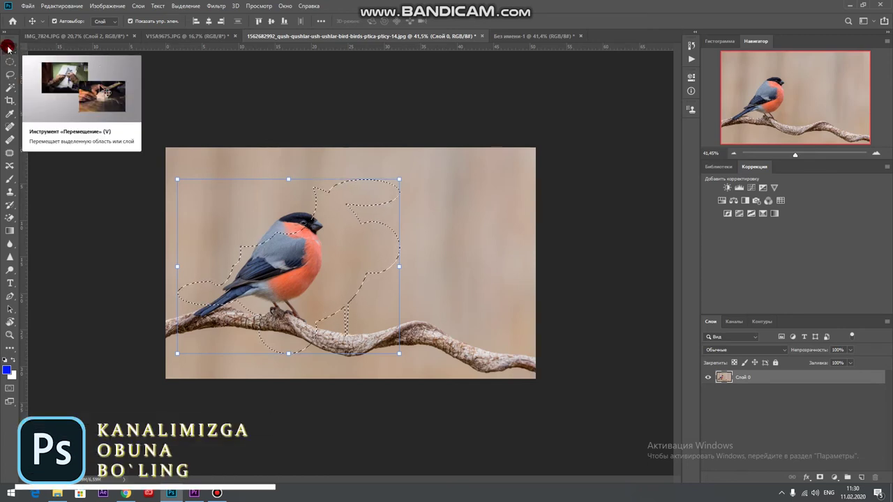
drag(343, 273, 398, 291)
mouse_move(446, 233)
mouse_down()
mouse_move(442, 226)
mouse_move(423, 235)
mouse_move(420, 265)
mouse_move(522, 161)
mouse_move(524, 34)
mouse_move(367, 150)
mouse_move(339, 263)
mouse_move(342, 256)
mouse_move(349, 279)
mouse_move(328, 174)
mouse_move(370, 36)
mouse_move(387, 35)
mouse_move(325, 255)
mouse_move(316, 257)
mouse_move(320, 246)
mouse_up()
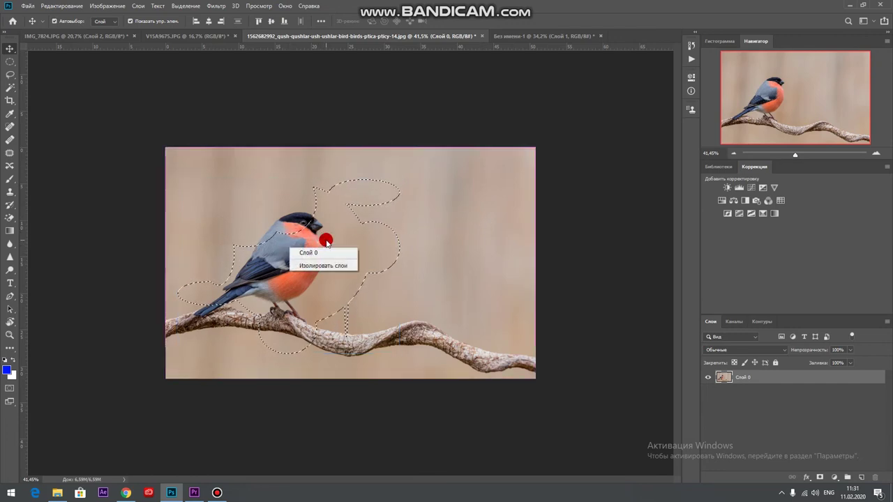
click(344, 228)
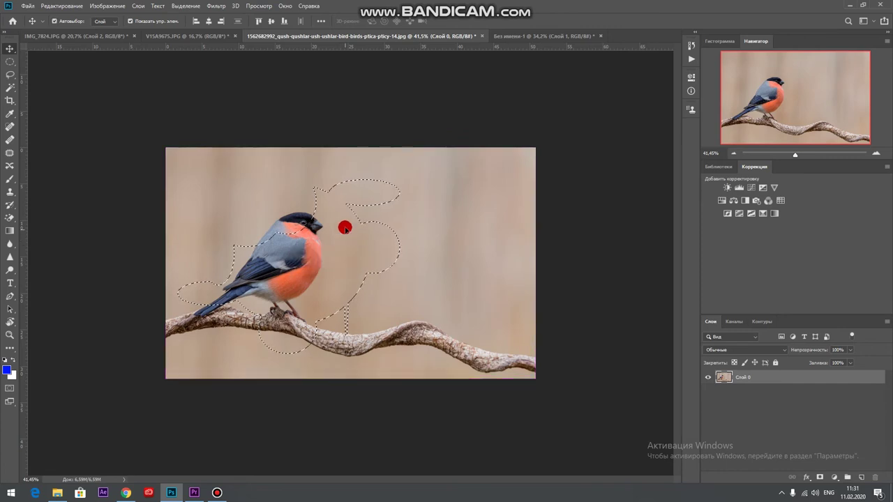
key(ctrl+d)
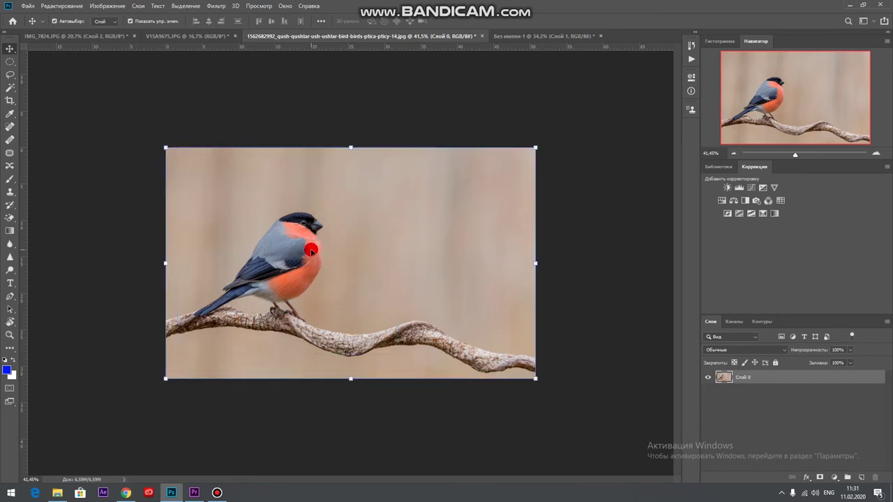
key(ctrl+z)
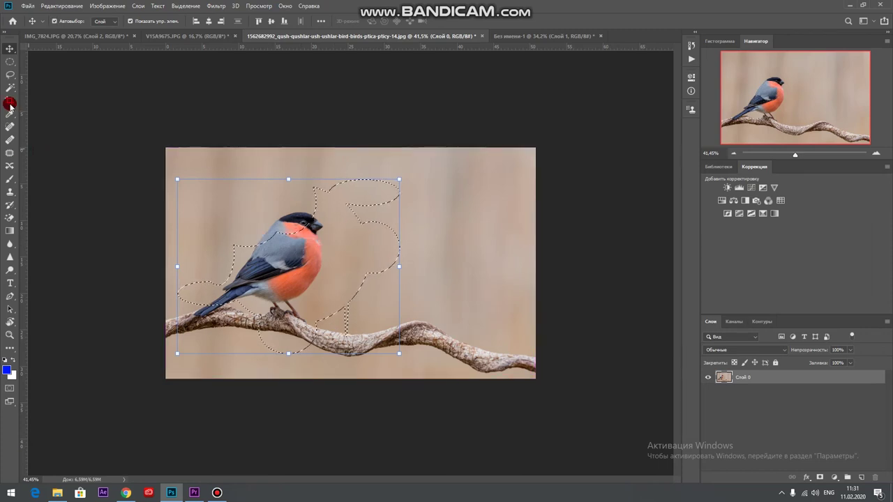
Return to the Elliptical Marquee tool and try feathering the selection with a 200 px radius.
click(10, 61)
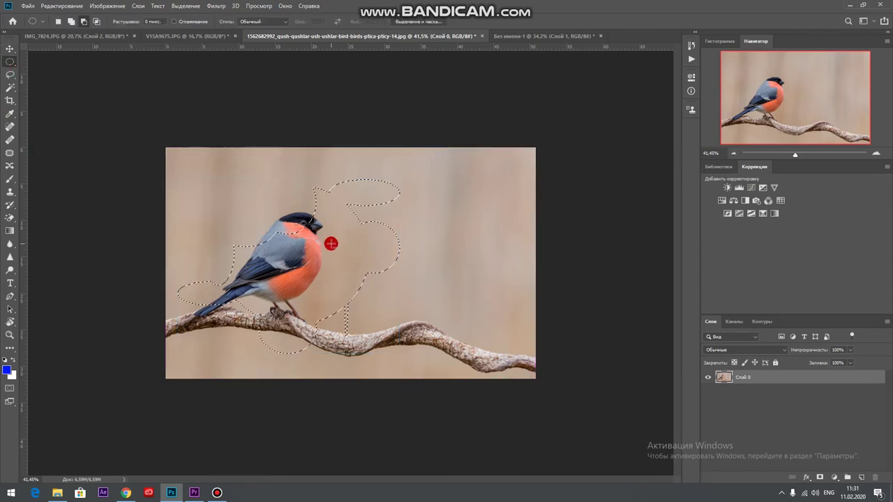
right_click(331, 244)
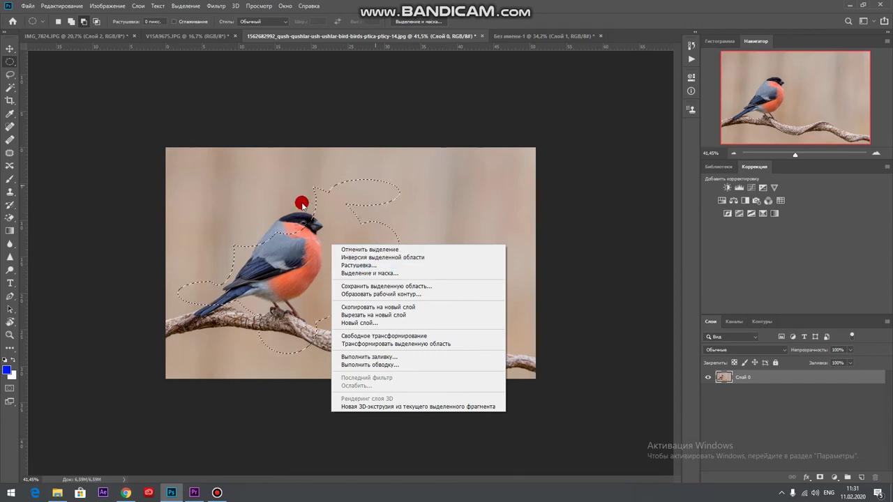
click(337, 263)
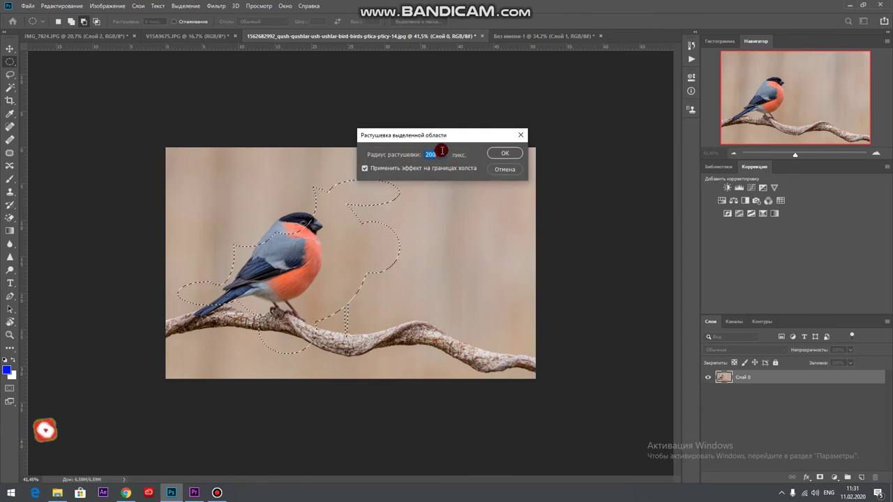
click(499, 153)
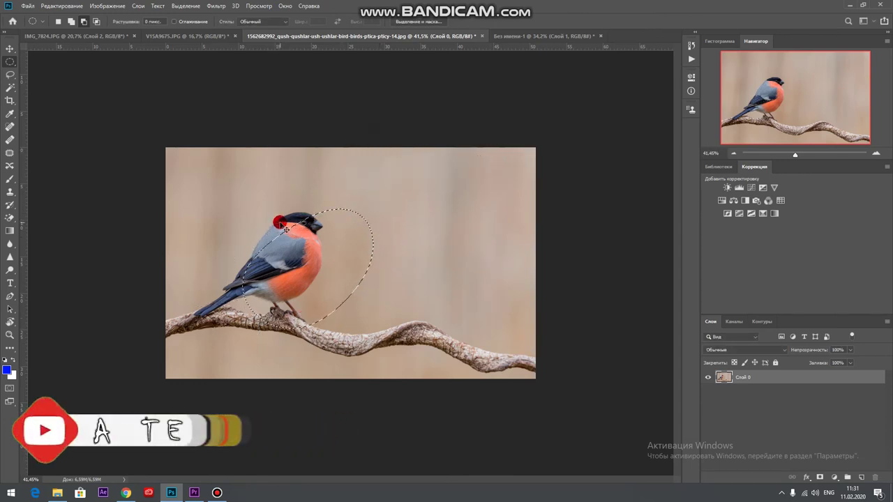
Open the Fill dialog for the selection and choose the custom red ff0000 as its contents.
right_click(335, 229)
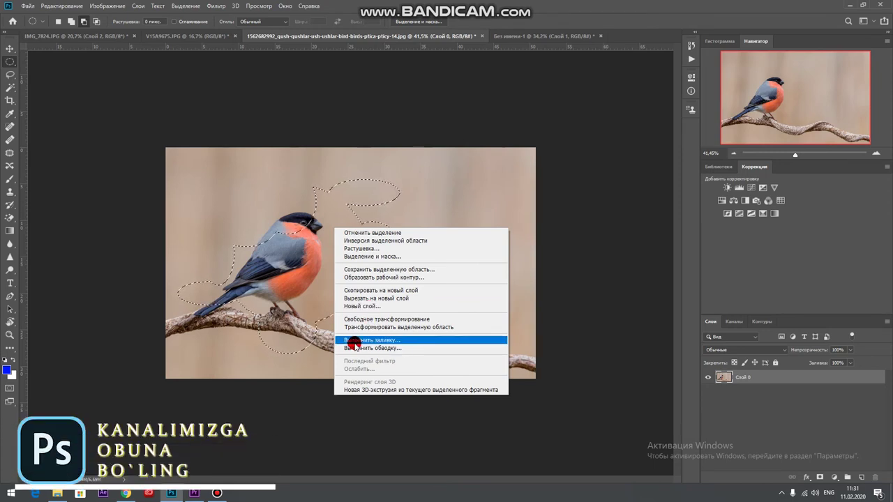
click(379, 340)
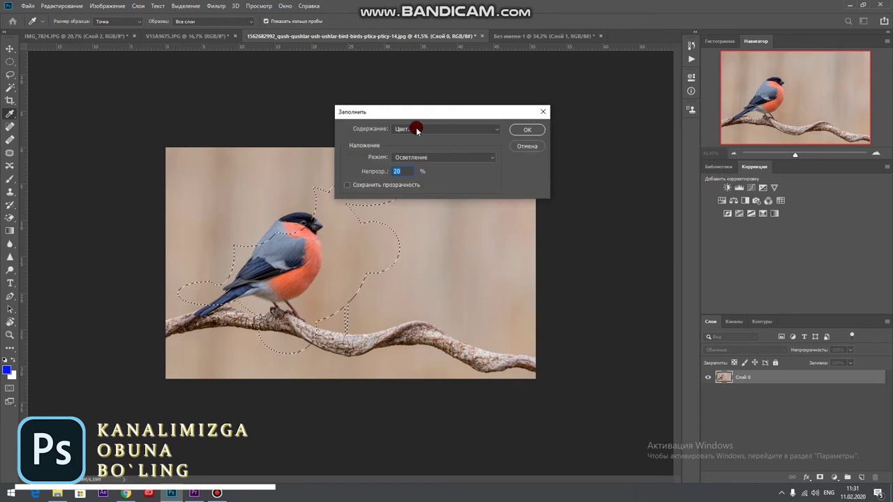
click(413, 129)
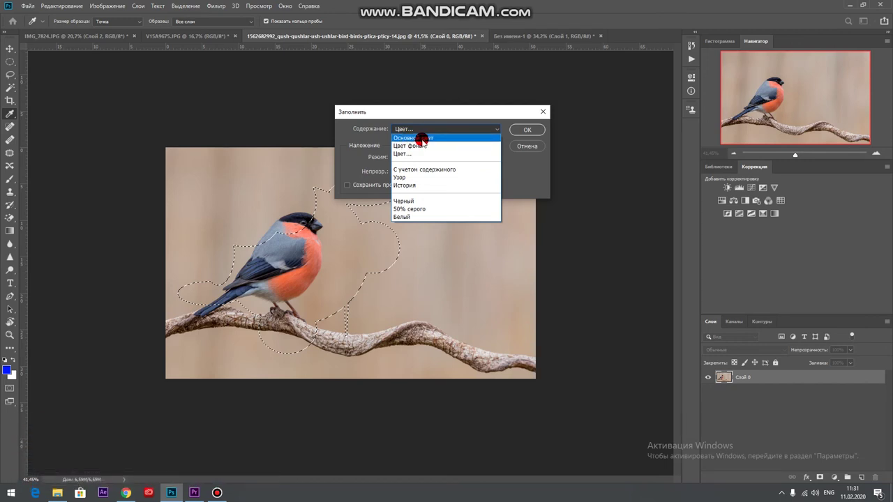
click(411, 154)
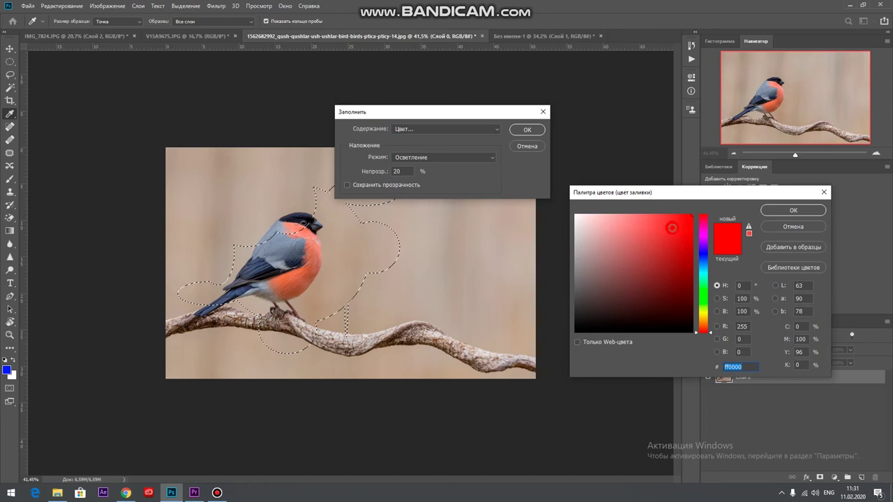
click(793, 210)
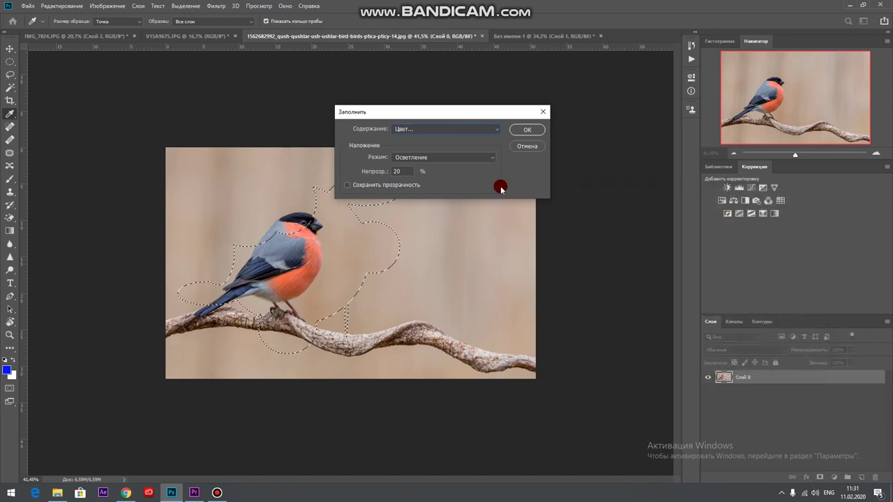
Set the fill's blend mode to Normal and its opacity to 10%, and apply it to the selection.
click(441, 159)
click(428, 161)
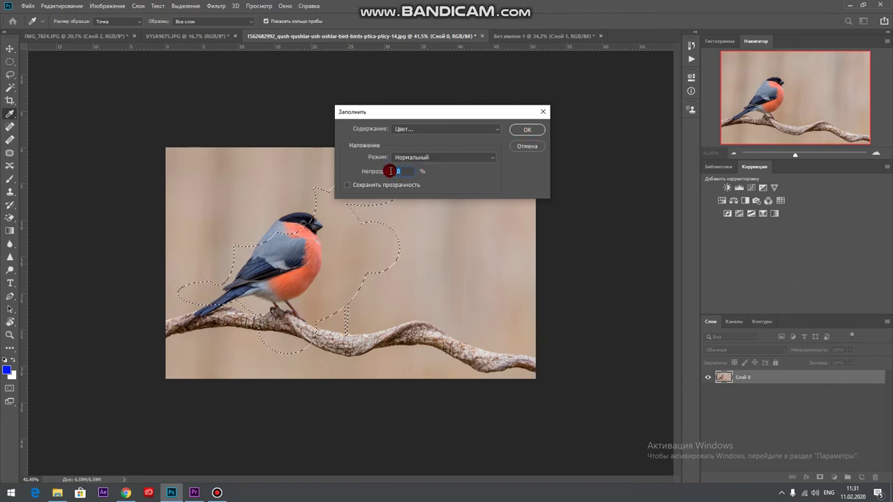
text(10)
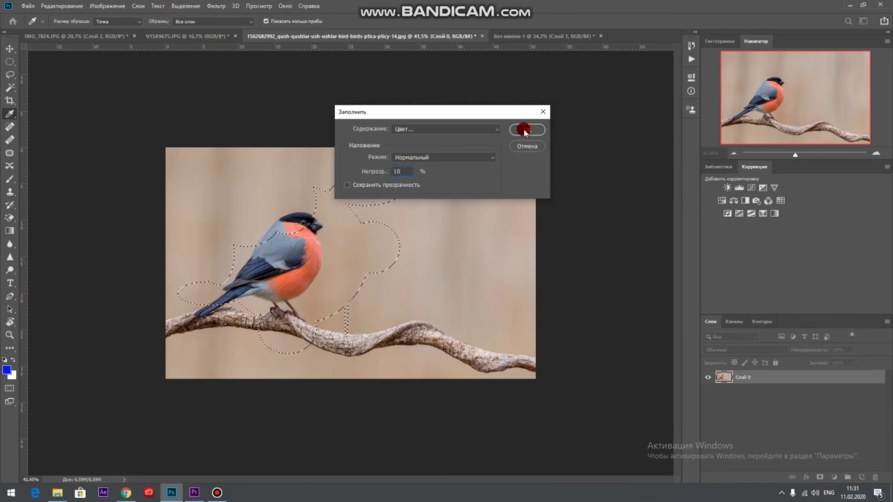
click(525, 131)
key(m)
scroll(256, 247, up, 2)
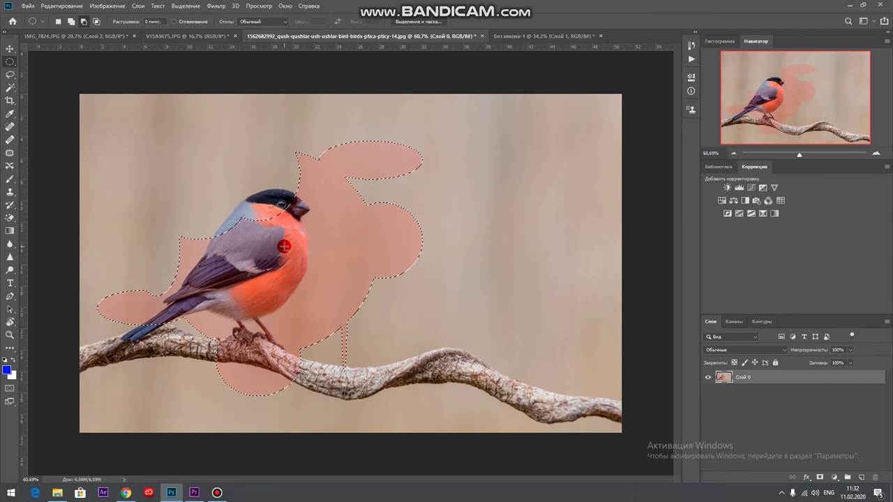
Fill the selection again with the custom red, using the Darken (Затемнение) blend mode and a higher opacity.
right_click(285, 248)
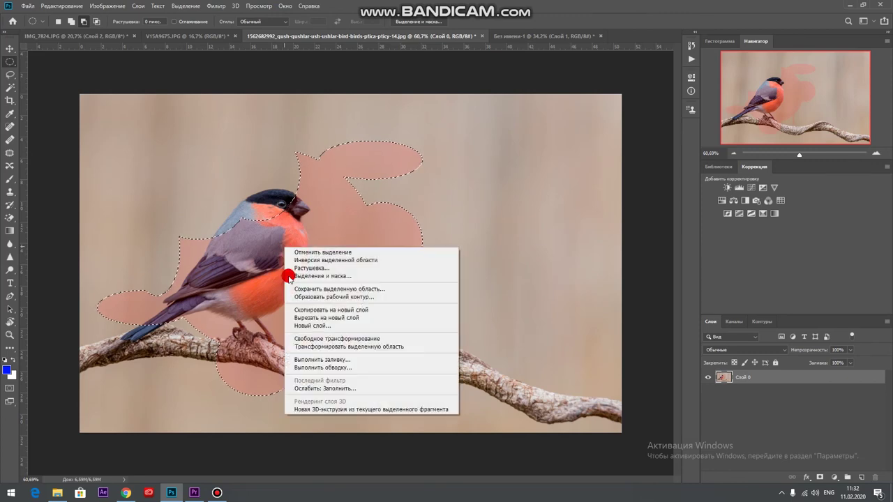
click(305, 360)
click(415, 157)
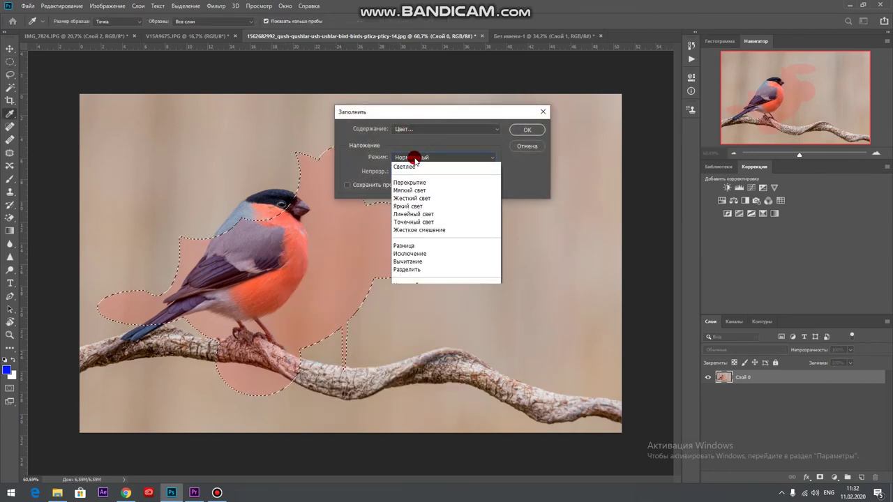
click(404, 205)
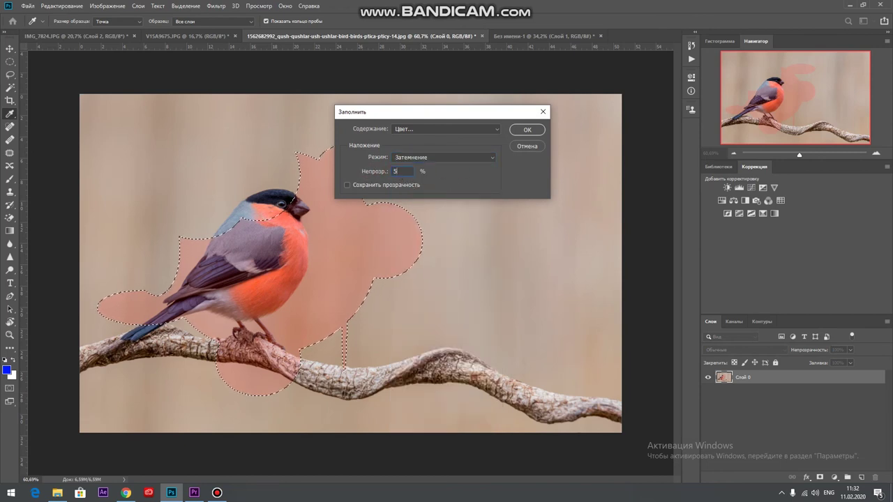
click(536, 129)
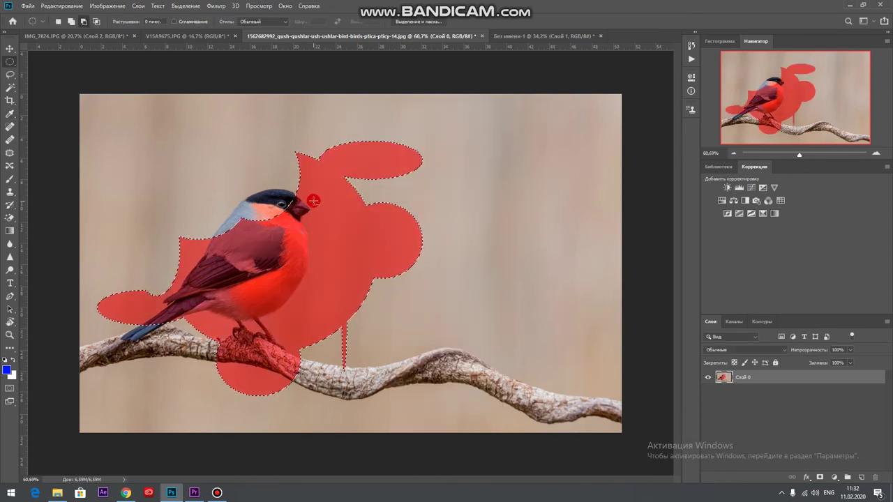
scroll(309, 205, down, 3)
scroll(287, 223, up, 3)
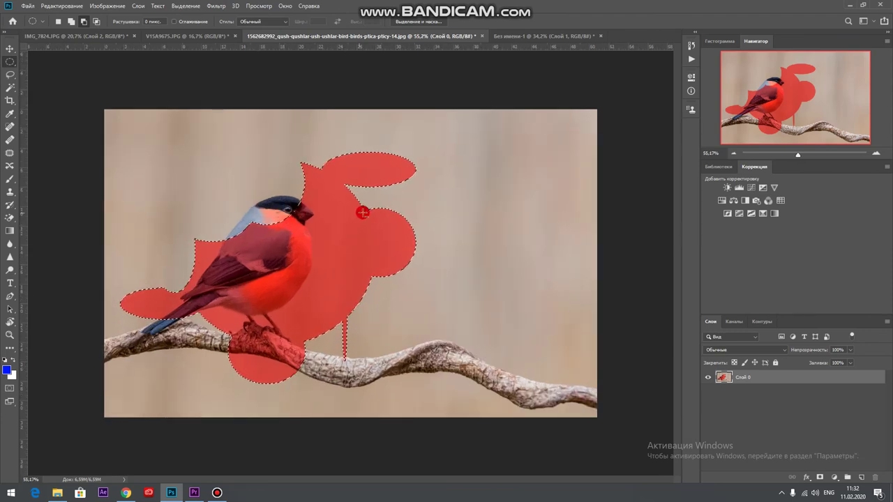
Stroke the selection with a 2 px blue line placed inside at Normal mode and 100% opacity, and deselect it.
right_click(306, 244)
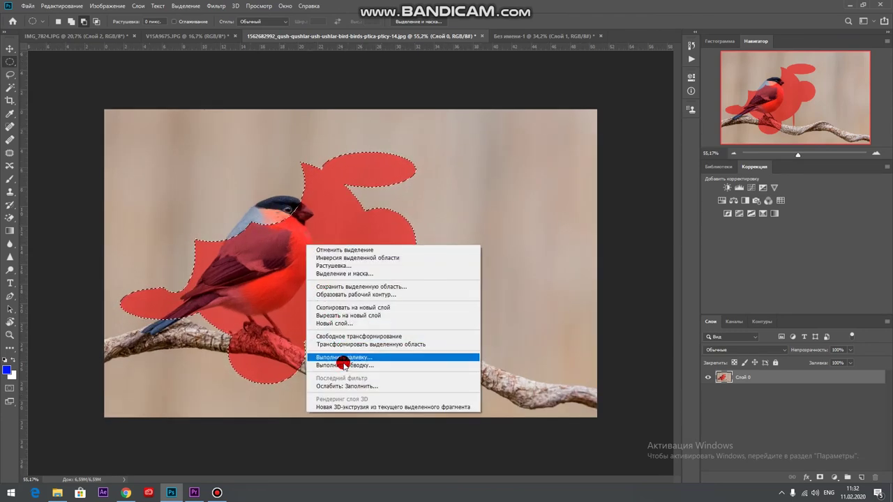
right_click(322, 204)
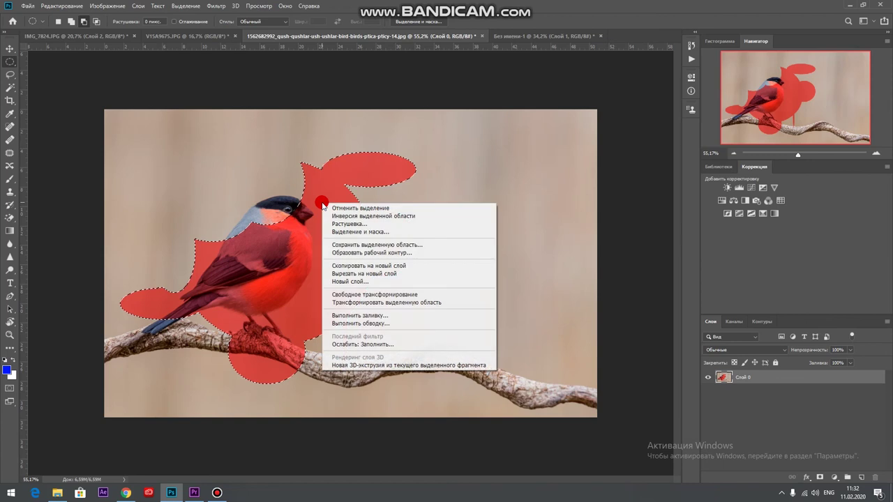
click(363, 324)
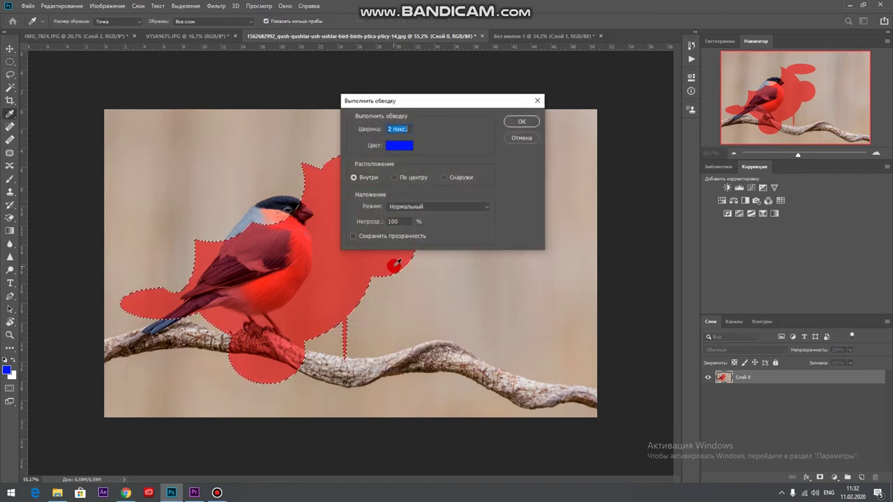
click(391, 148)
mouse_move(703, 230)
mouse_down()
mouse_move(717, 321)
mouse_move(708, 229)
mouse_move(759, 241)
mouse_up()
click(780, 209)
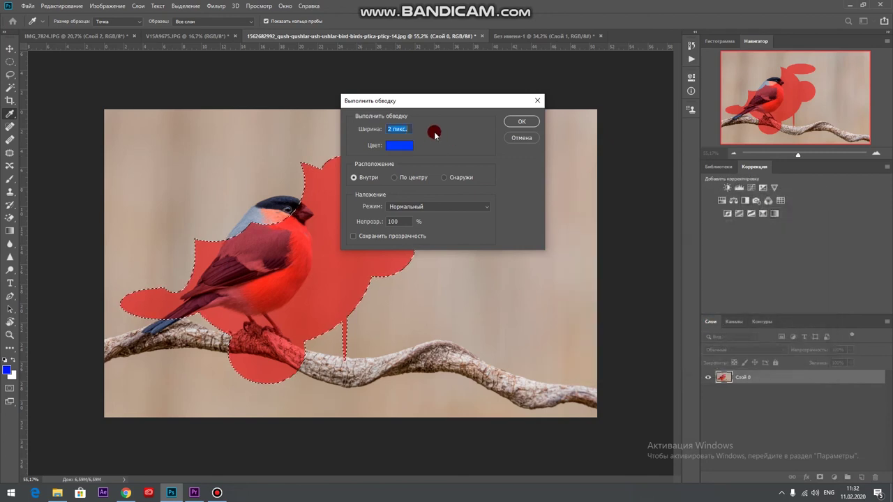
click(519, 122)
key(ctrl+d)
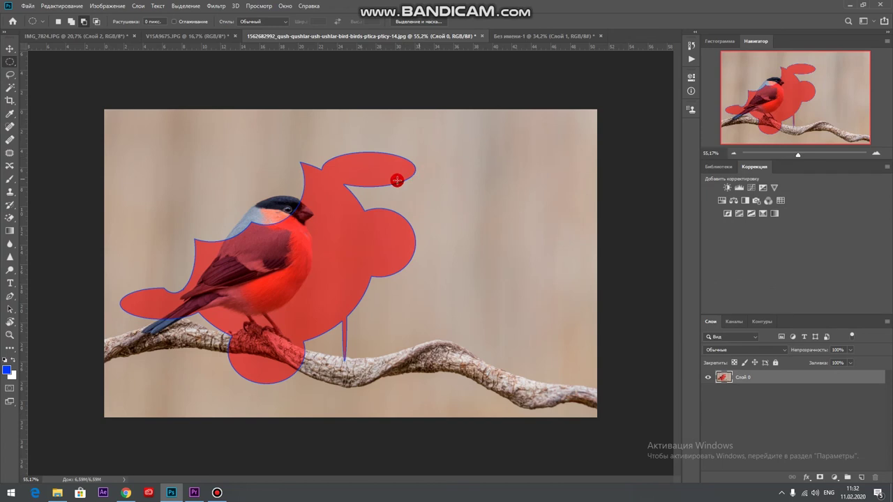
key(ctrl+z)
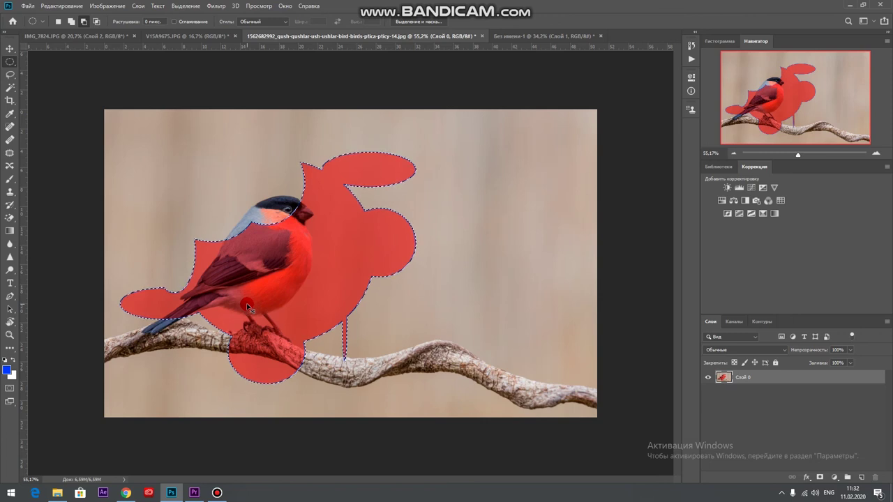
key(ctrl+d)
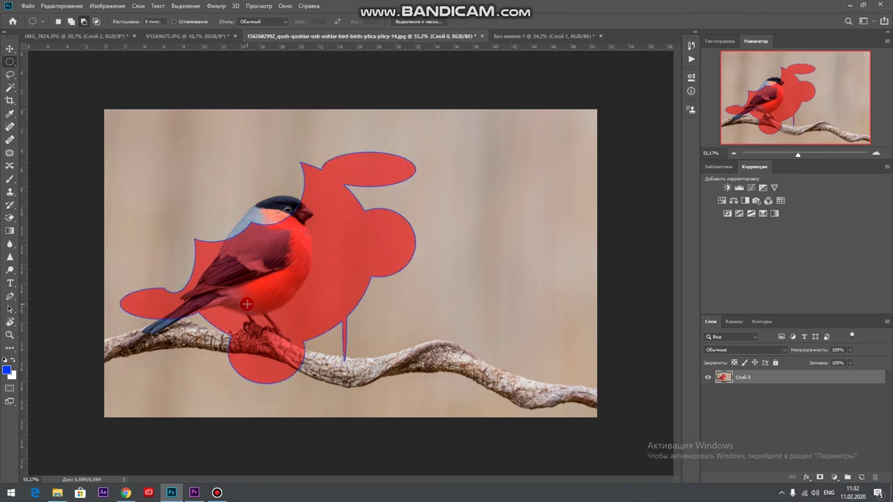
Undo the blue stroke and the red fills, and clear the selection from the bird photo.
key(ctrl+z)
key(ctrl+z)
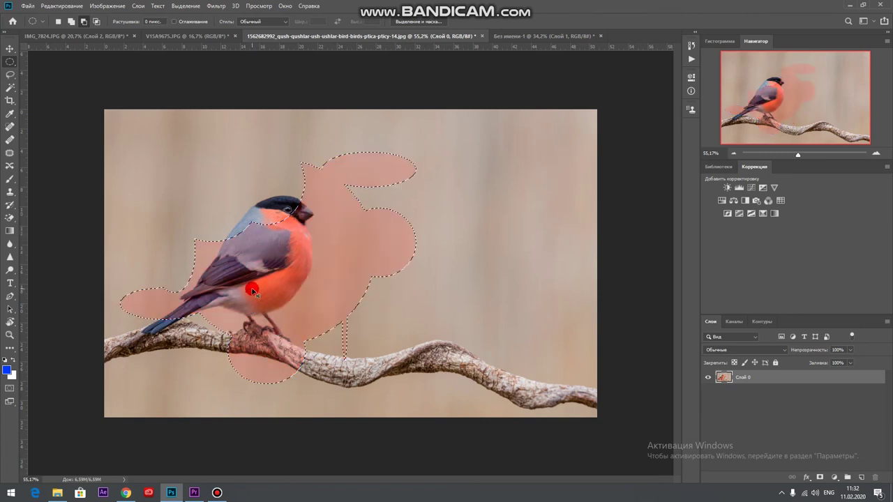
click(262, 267)
right_click(297, 219)
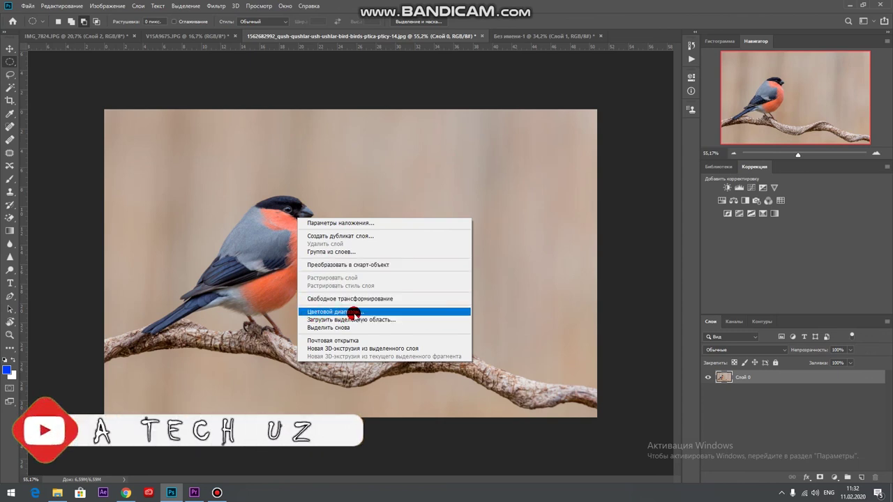
click(193, 8)
click(191, 9)
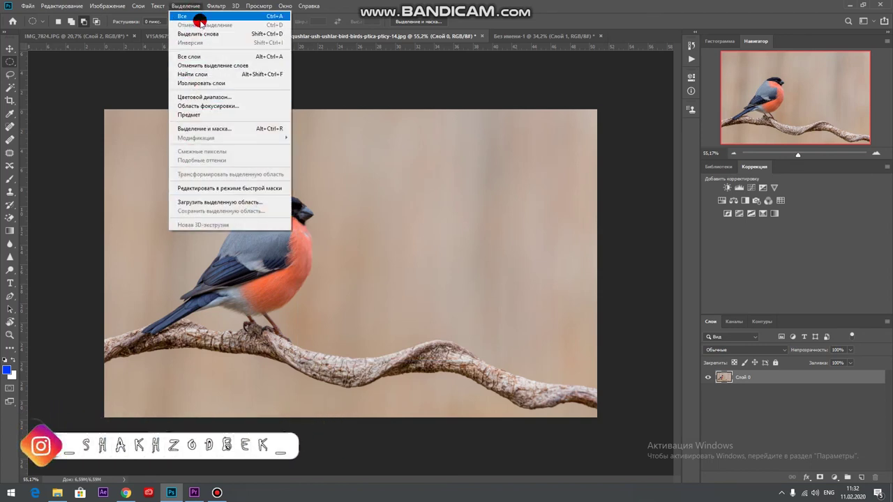
click(120, 124)
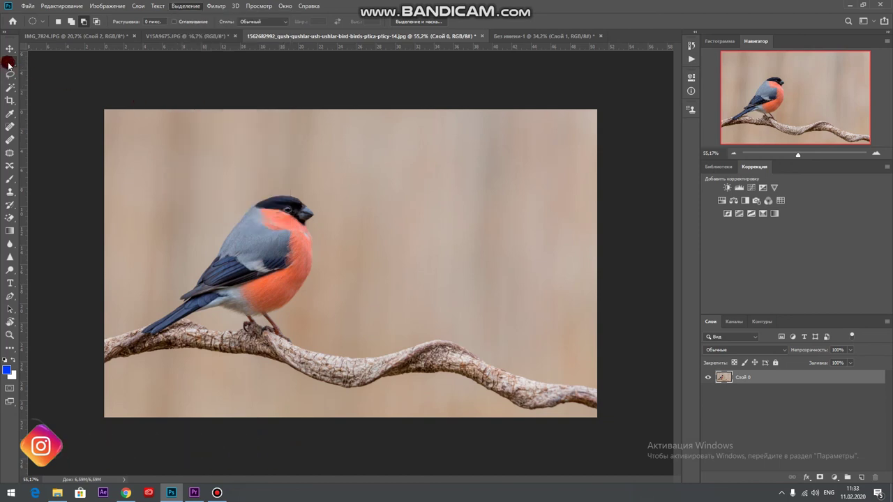